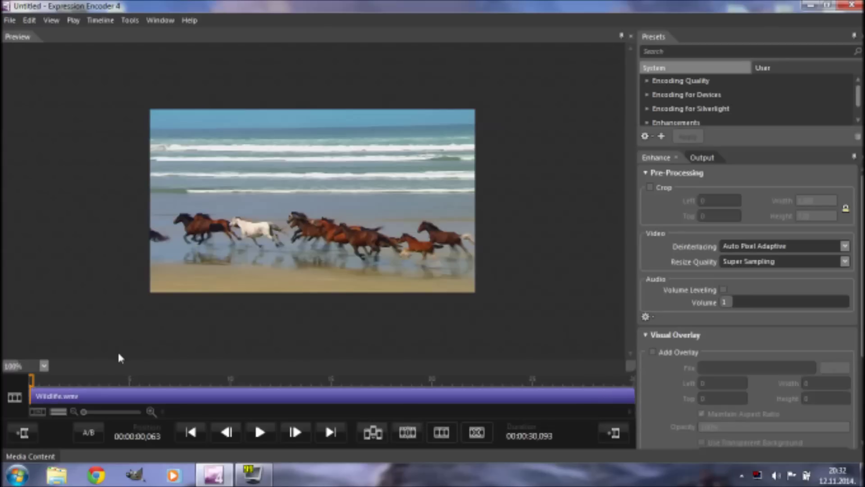
- Split the Wildlife.wmv clip on the timeline at about 5.7 seconds and again at about 22.9 seconds
left_click(34, 382)
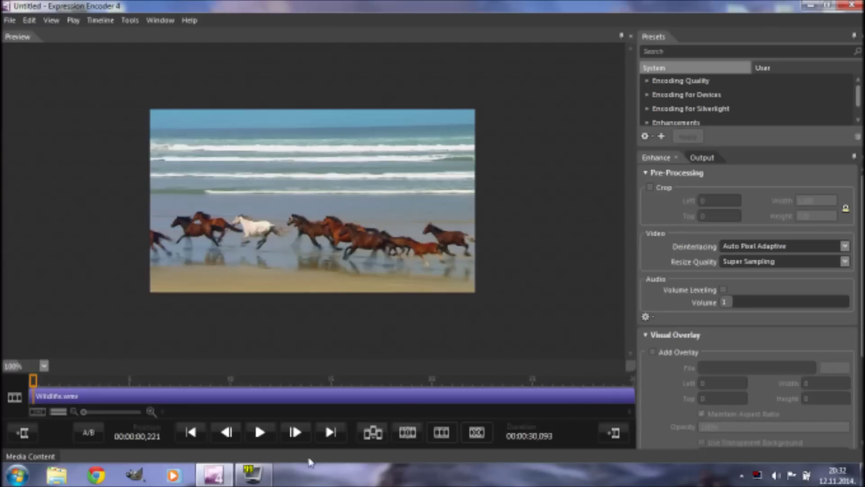
left_click(36, 382)
left_click_drag(36, 383, 146, 388)
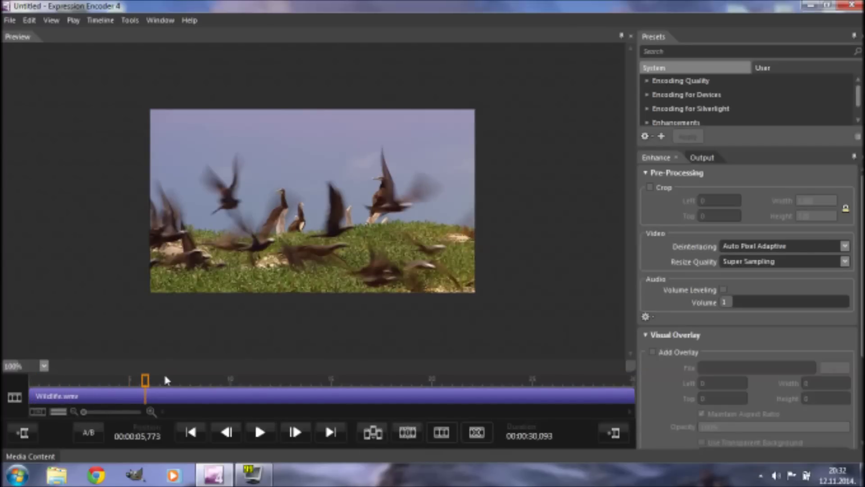
left_click(144, 395)
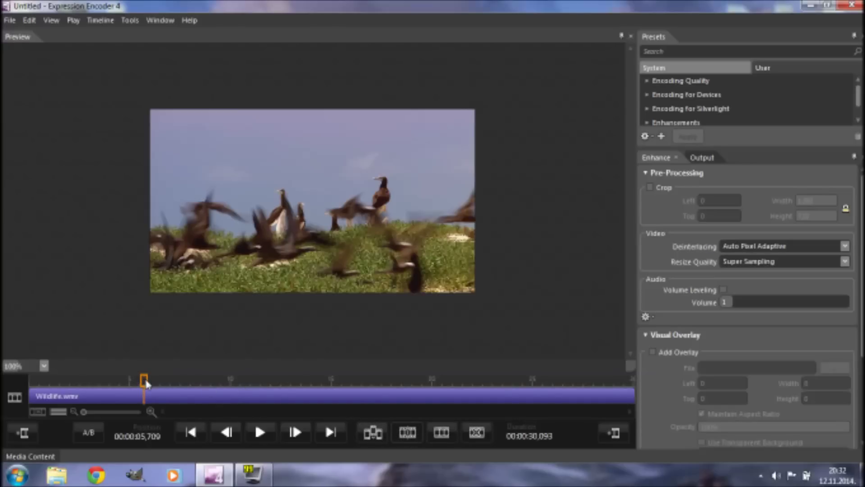
left_click_drag(144, 383, 493, 395)
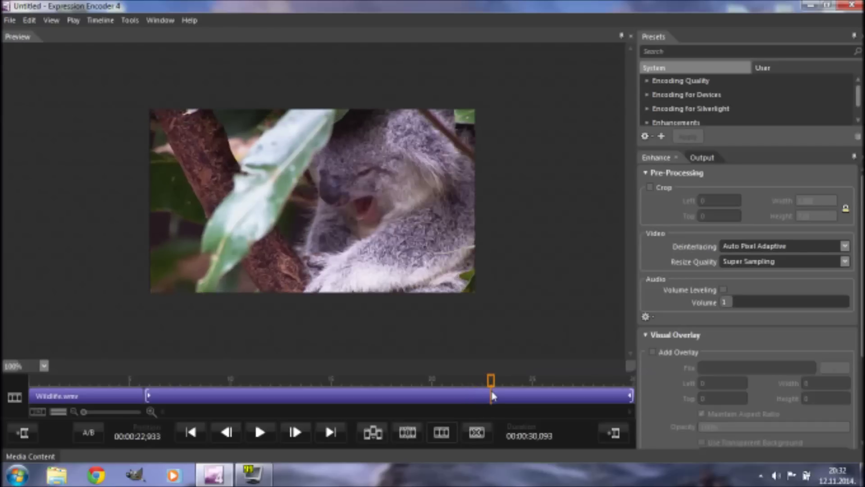
left_click(408, 433)
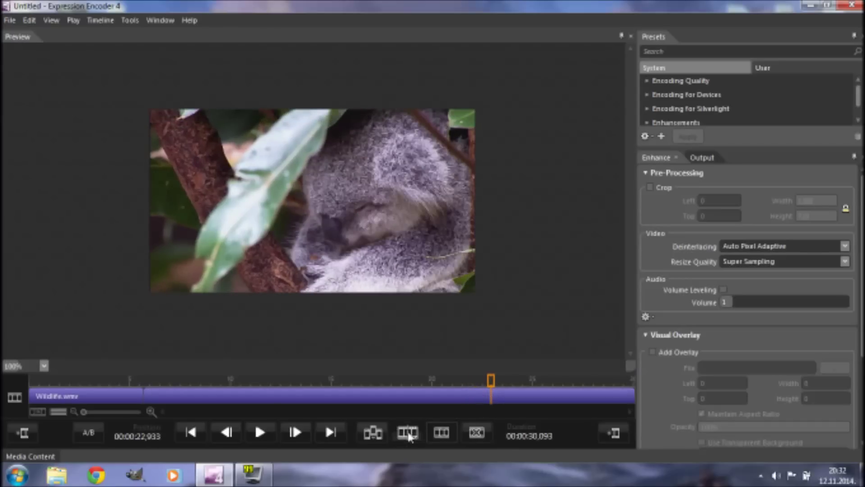
- Examine the first, middle and last segments of the split clip by selecting each one on the timeline
left_click(552, 395)
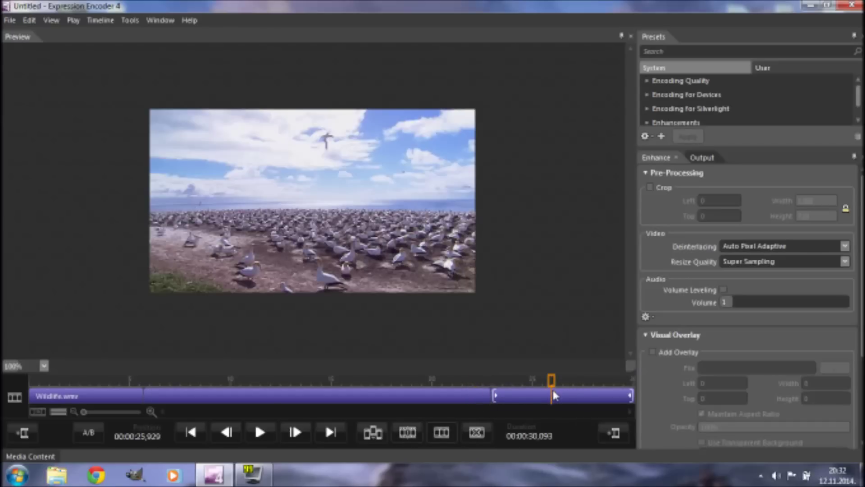
left_click(107, 396)
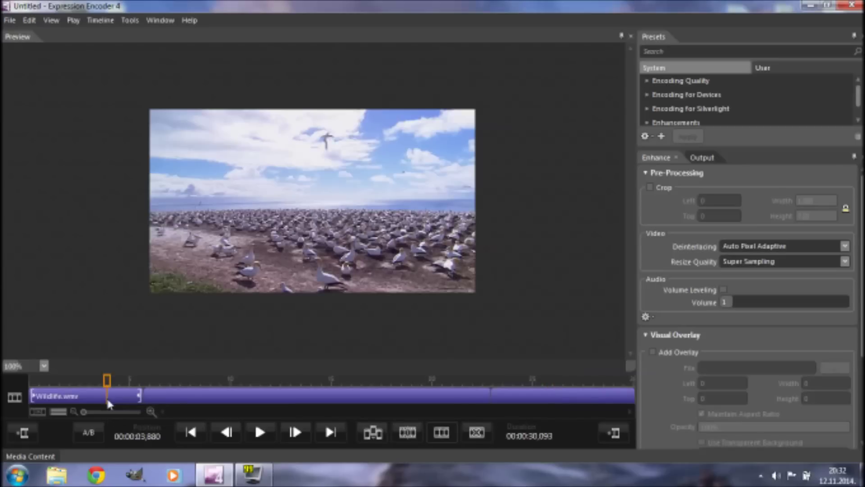
left_click(224, 397)
left_click(234, 395)
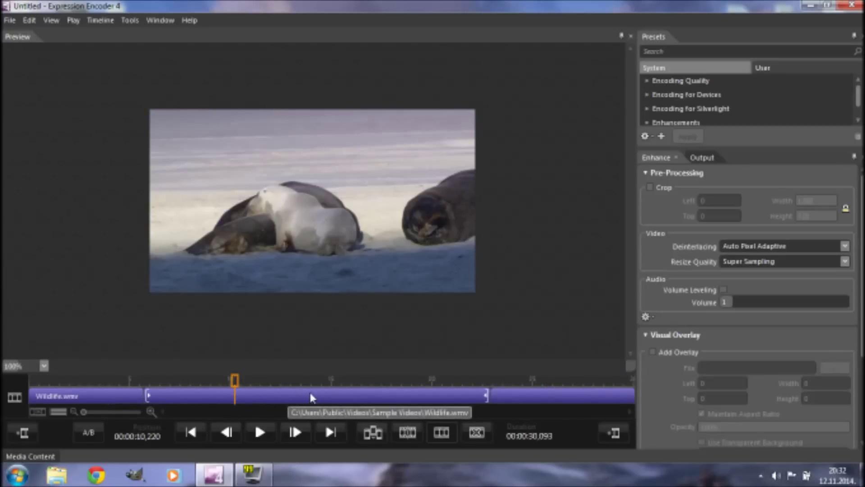
left_click(567, 399)
left_click(566, 397)
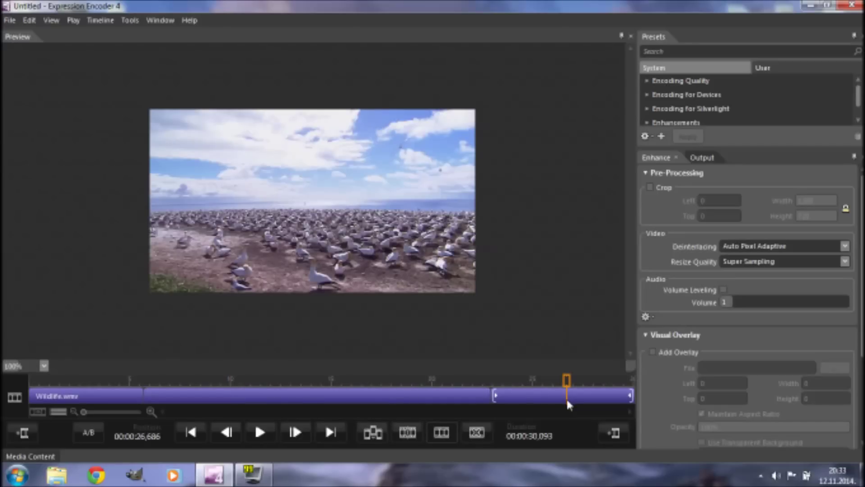
left_click(533, 392)
left_click(545, 396)
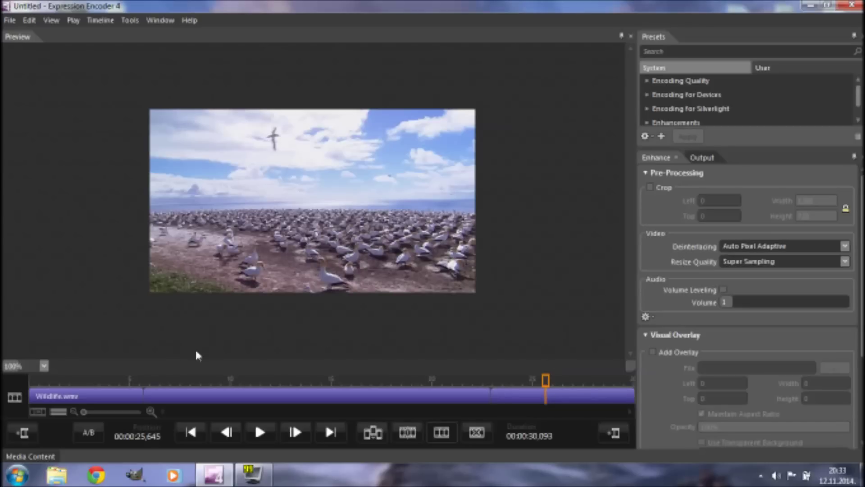
- Duplicate the split Wildlife item twice in the media content list, making targets Wildlife_1.wmv and Wildlife_2.wmv
left_click(33, 457)
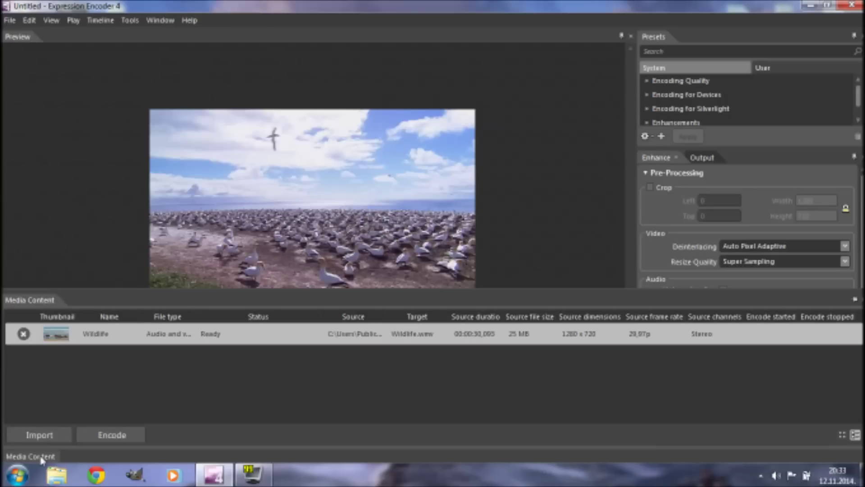
right_click(88, 336)
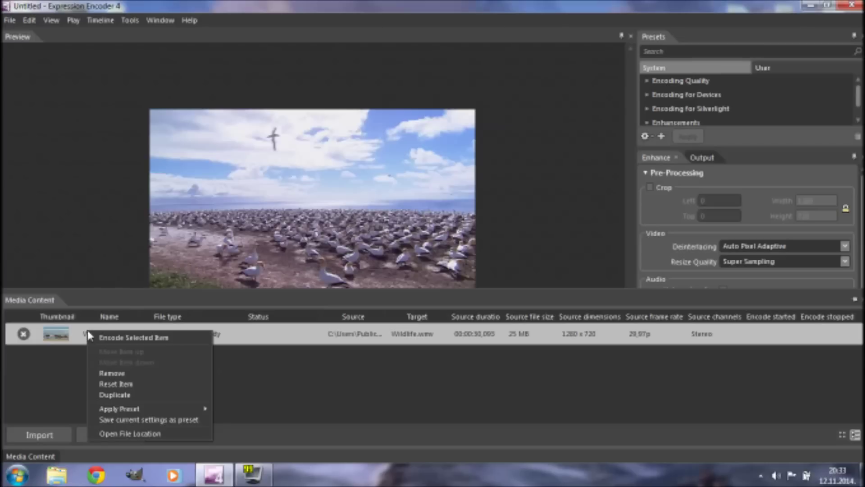
left_click(124, 394)
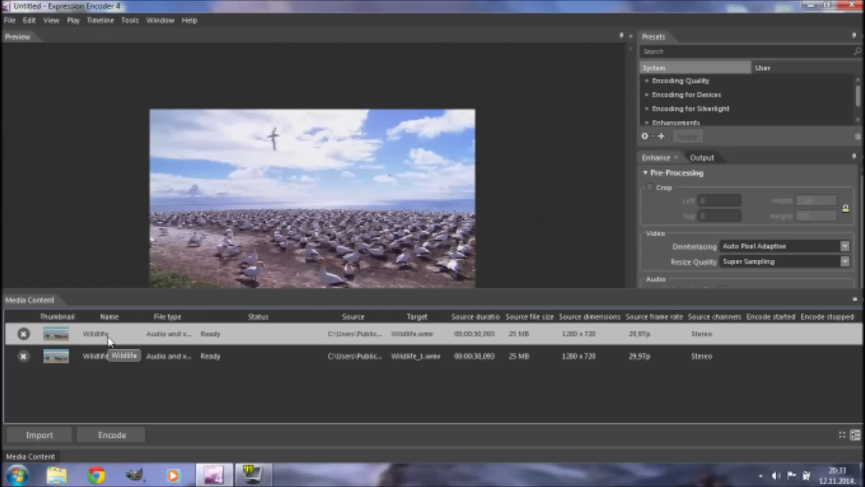
left_click(105, 352)
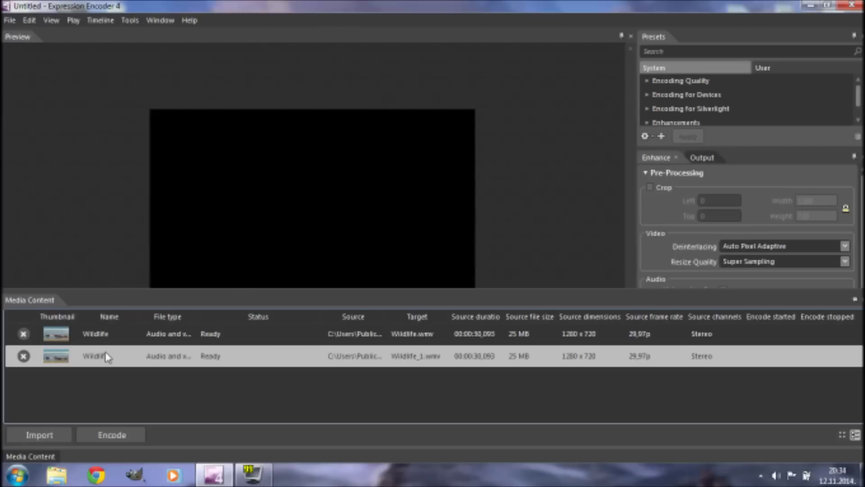
left_click(108, 339)
left_click(104, 357)
right_click(105, 360)
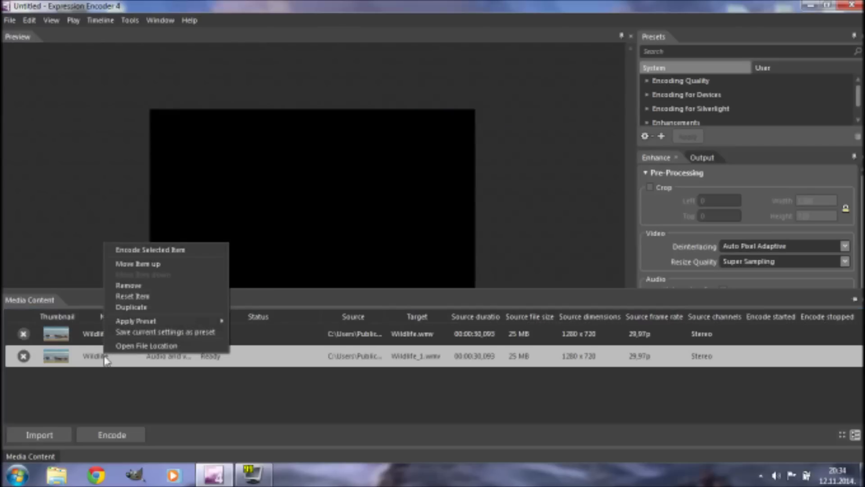
left_click(135, 308)
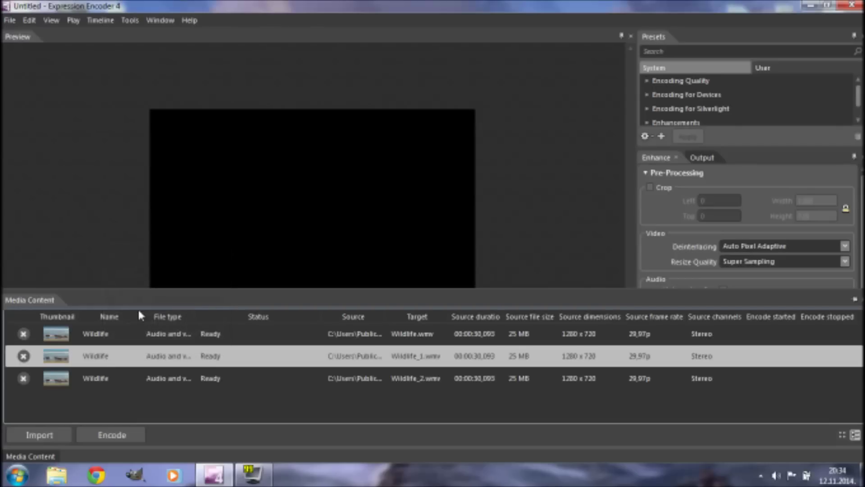
- Load the original Wildlife item, target Wildlife.wmv, and remove the middle segment from its timeline
left_click(113, 336)
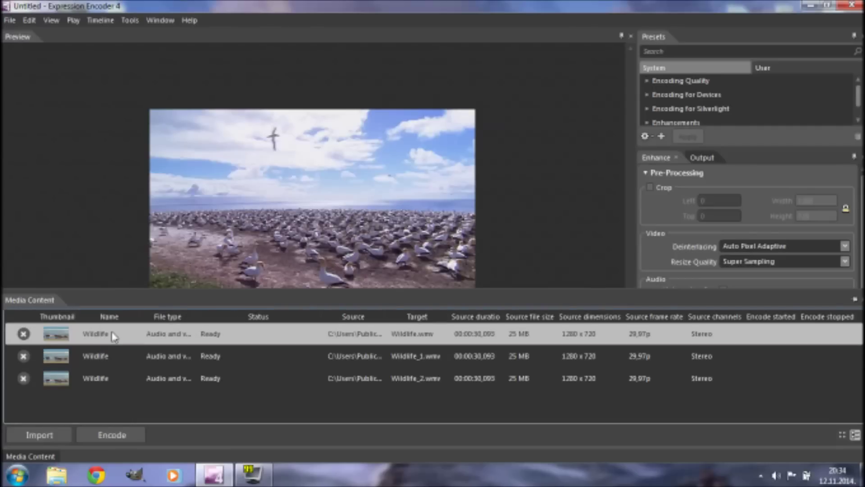
left_click(654, 163)
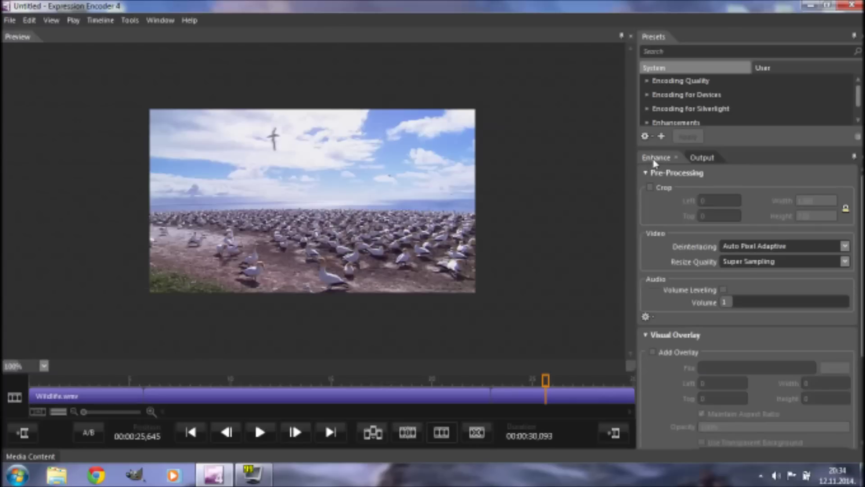
left_click(82, 401)
left_click(78, 401)
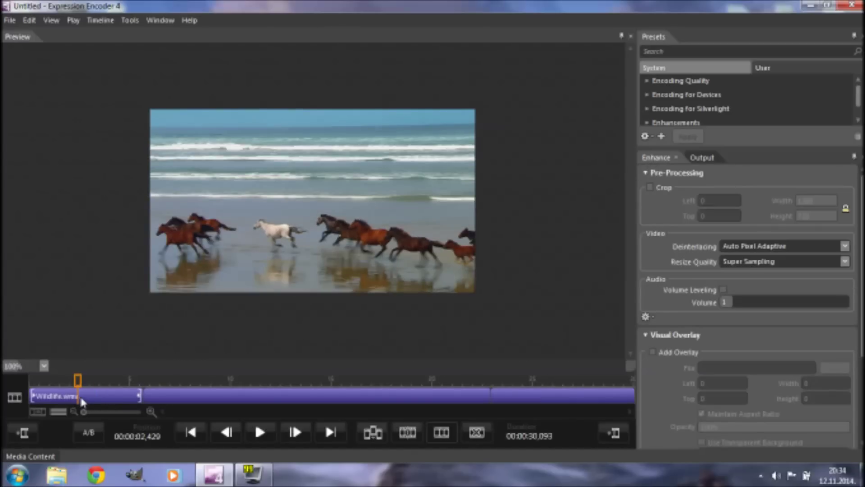
left_click(178, 398)
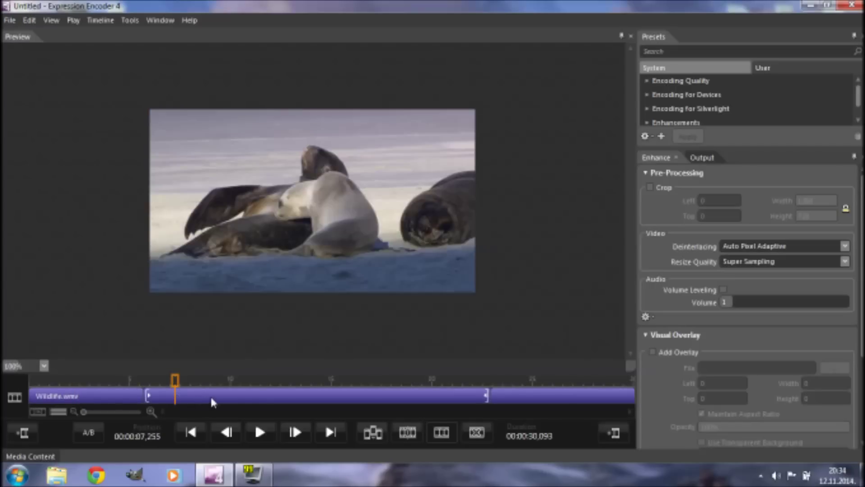
left_click(402, 399)
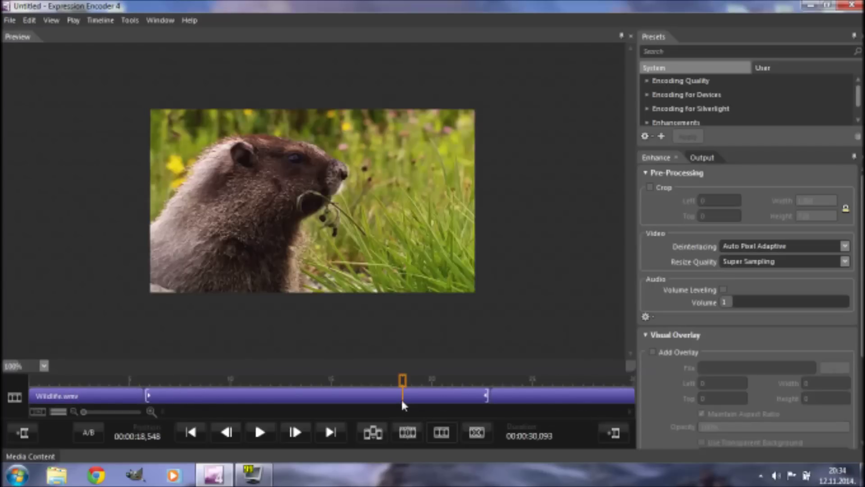
right_click(365, 399)
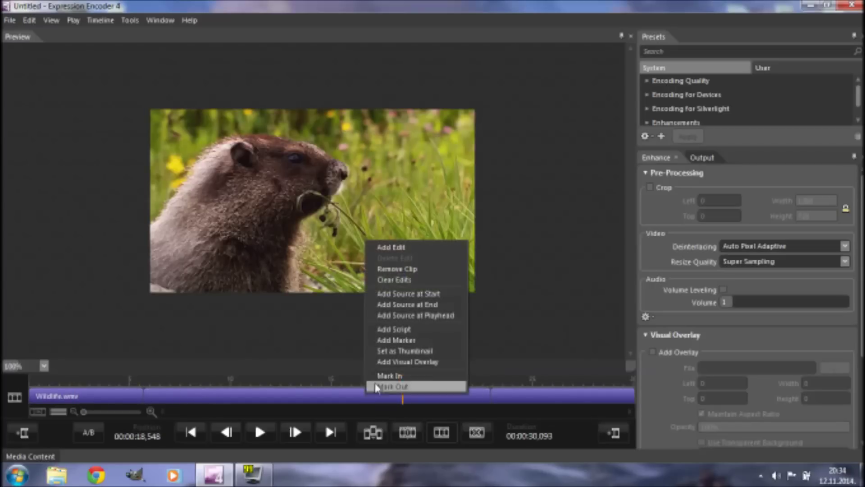
left_click(418, 279)
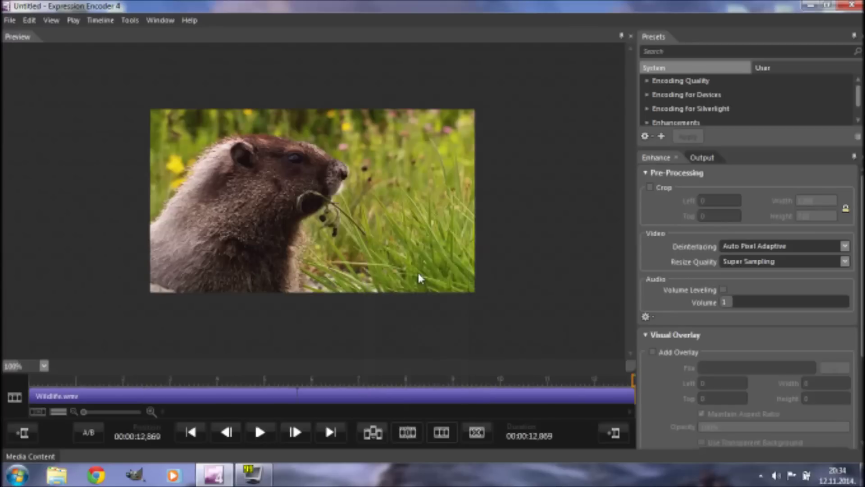
- Remove the last segment, the bird colony footage, from the original Wildlife item and check the remaining first segment
left_click(429, 399)
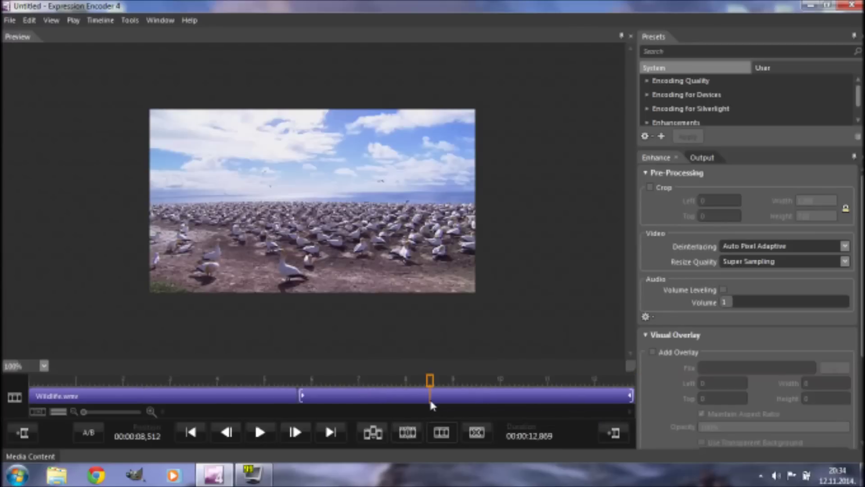
right_click(401, 398)
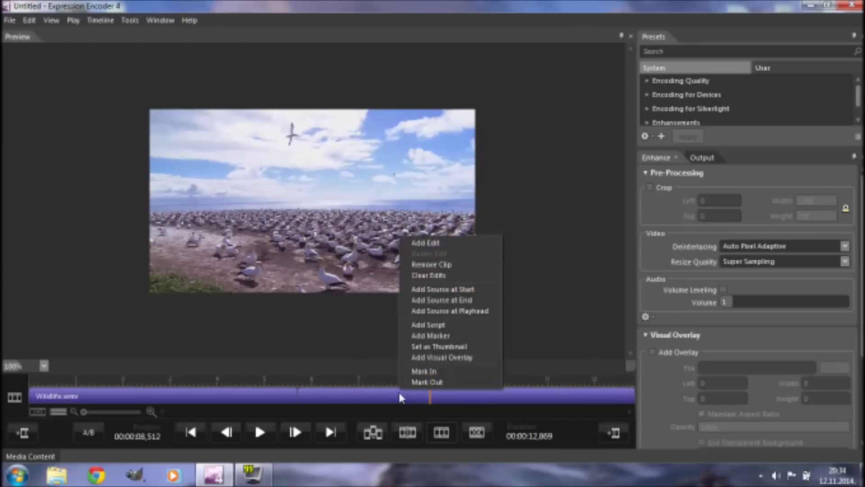
left_click(432, 265)
left_click(181, 395)
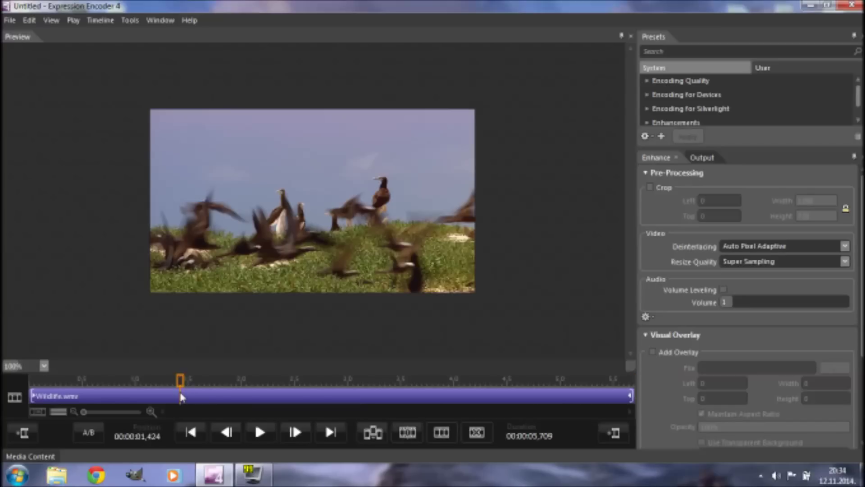
left_click(161, 398)
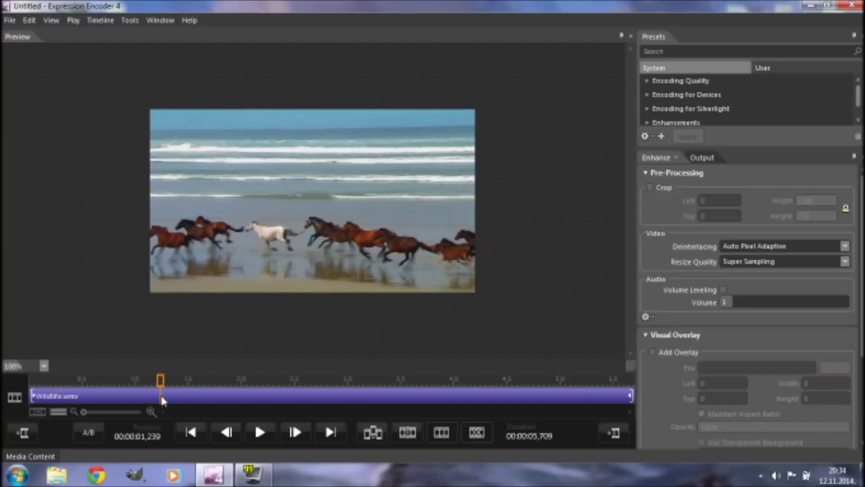
- Load the second Wildlife item, target Wildlife_1.wmv, and remove the first segment with the running horses from its timeline
left_click(43, 457)
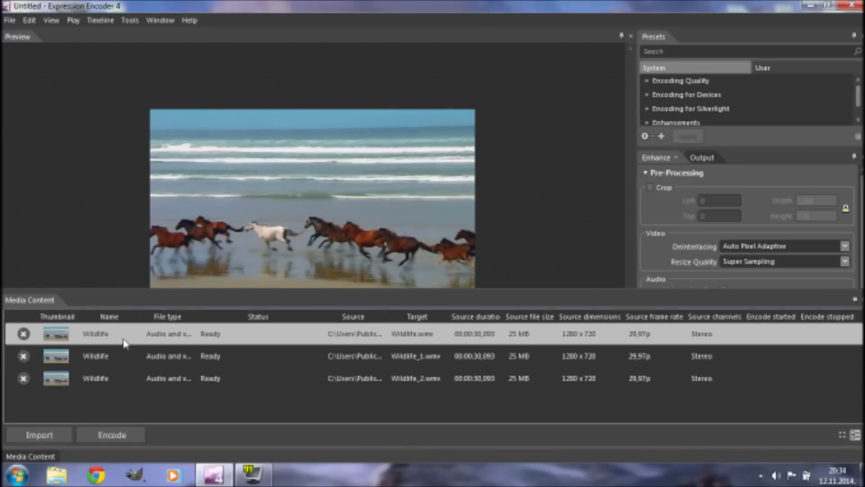
left_click(104, 360)
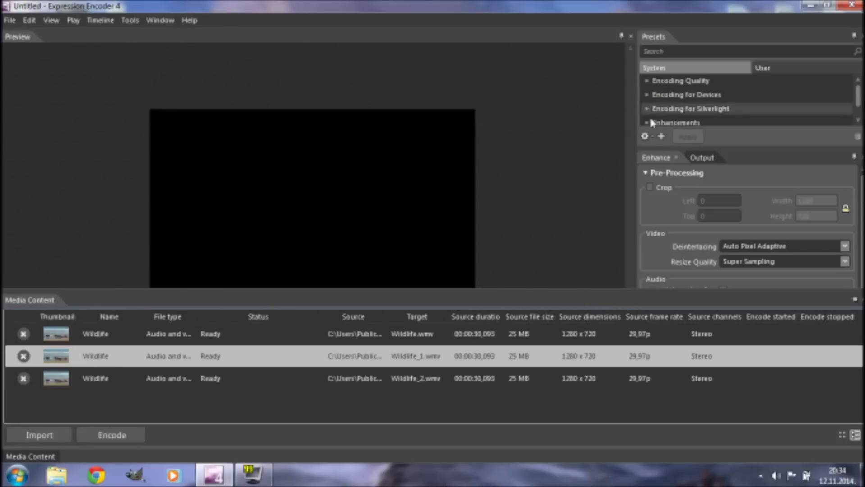
left_click(656, 158)
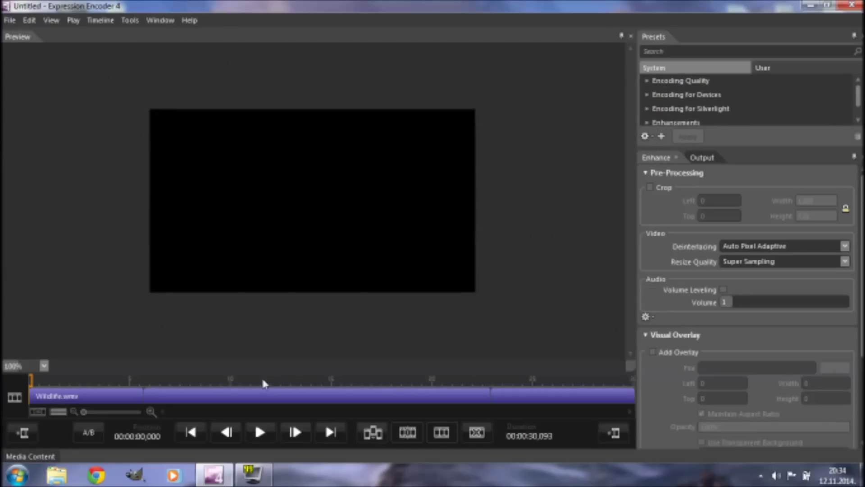
left_click(110, 396)
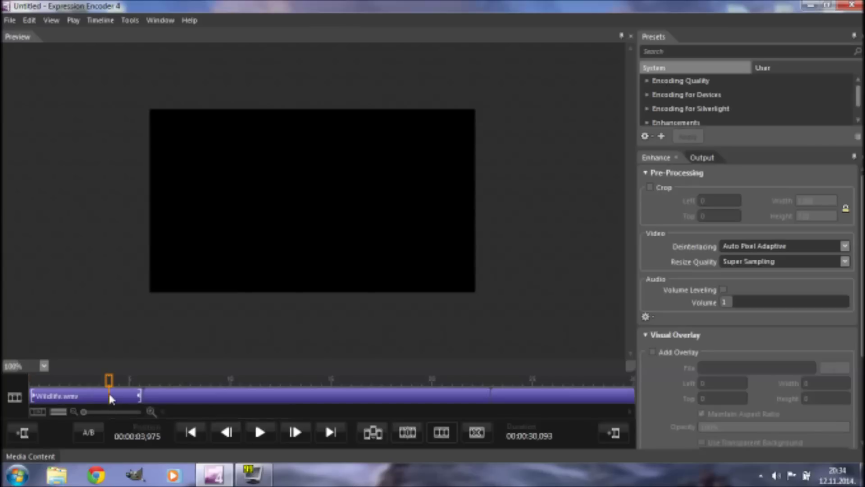
right_click(94, 395)
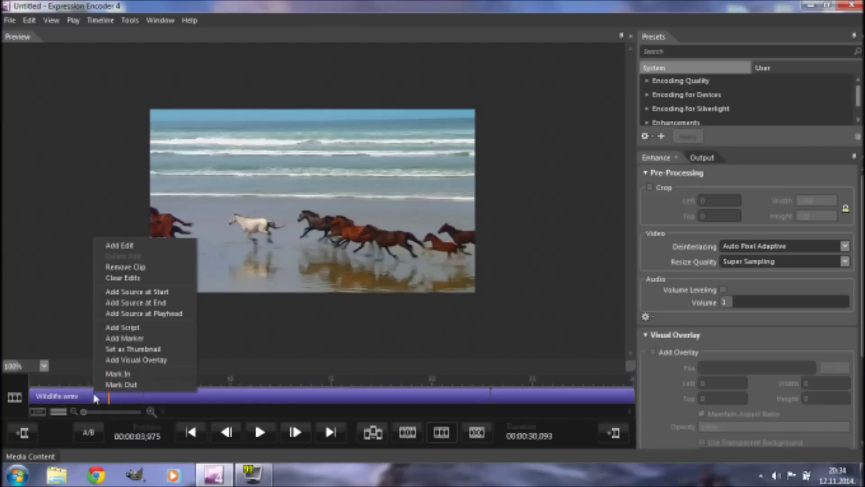
left_click(144, 267)
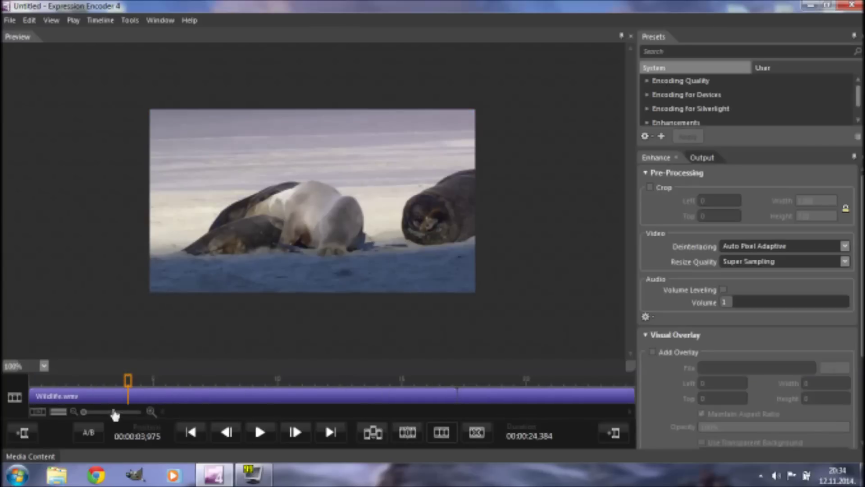
- Remove the last segment from the timeline of the second Wildlife item, target Wildlife_1.wmv
left_click(491, 396)
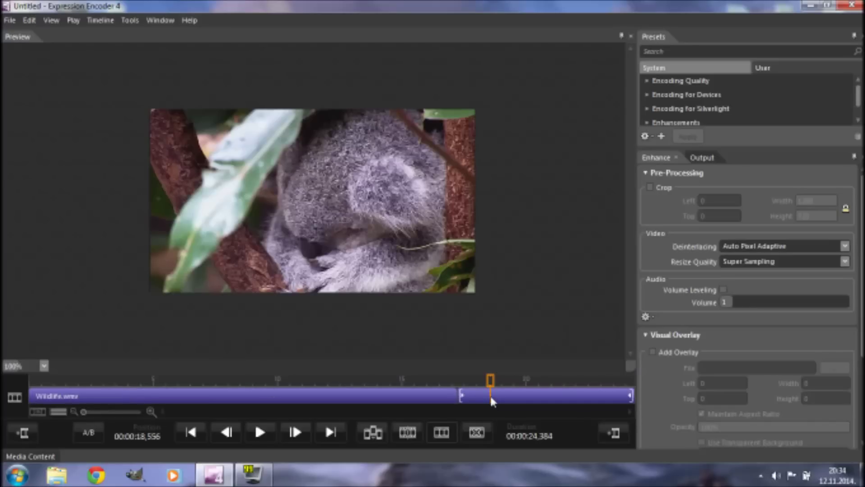
right_click(491, 395)
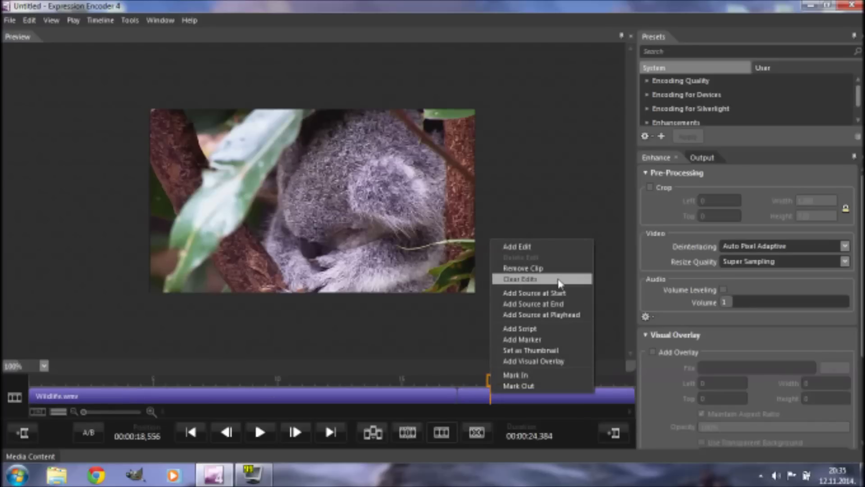
left_click(567, 269)
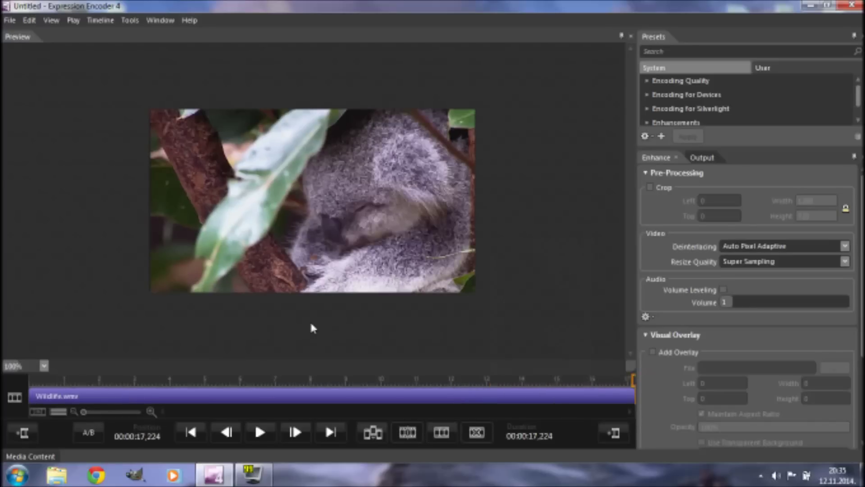
- Load the third Wildlife item, target Wildlife_2.wmv, and remove the first segment with the running horses from its timeline
left_click(22, 458)
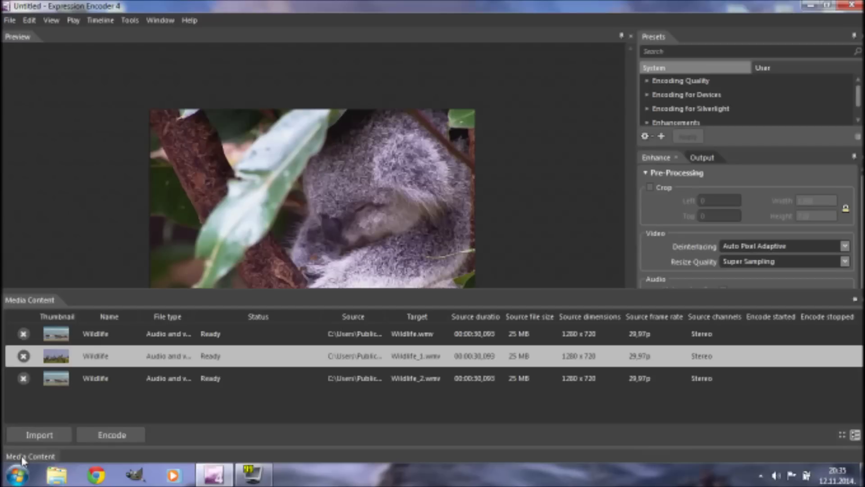
left_click(107, 379)
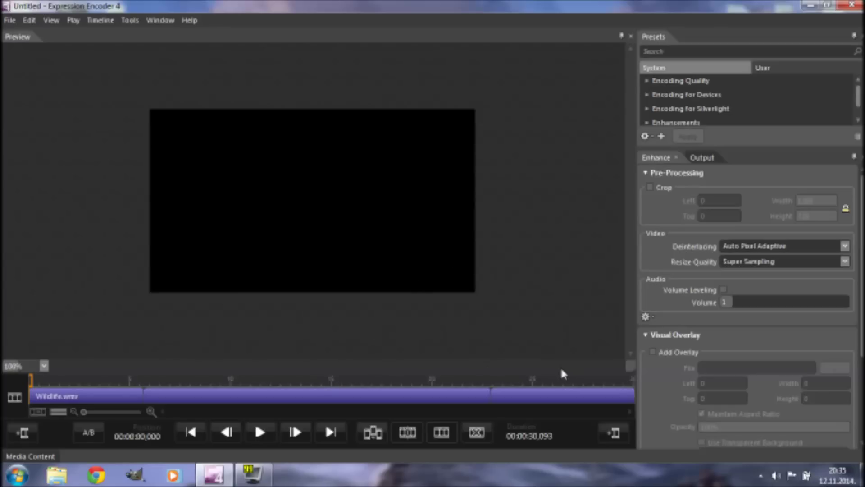
left_click(553, 396)
left_click(108, 397)
right_click(108, 400)
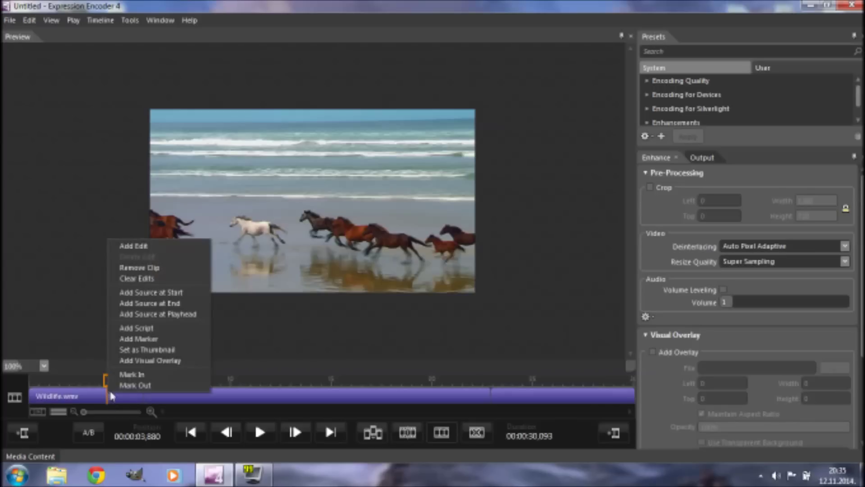
left_click(170, 268)
- Remove the middle segment from the third Wildlife item's timeline, keeping only its last segment
left_click(215, 397)
right_click(216, 400)
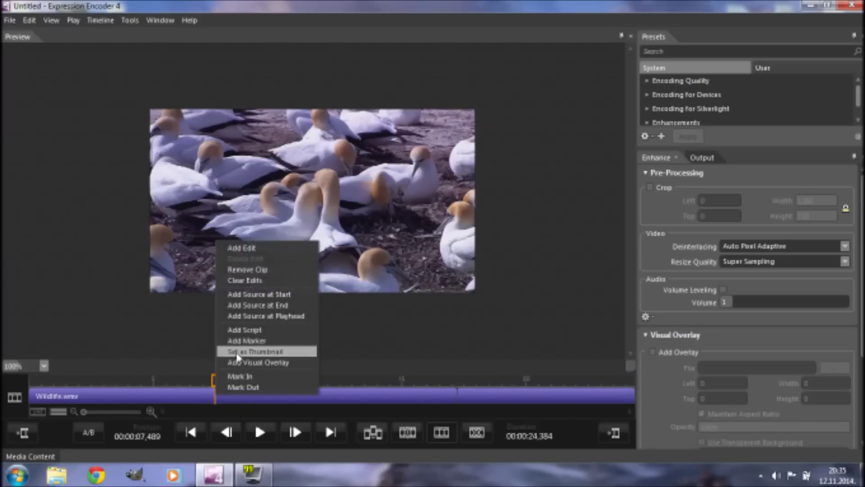
left_click(271, 269)
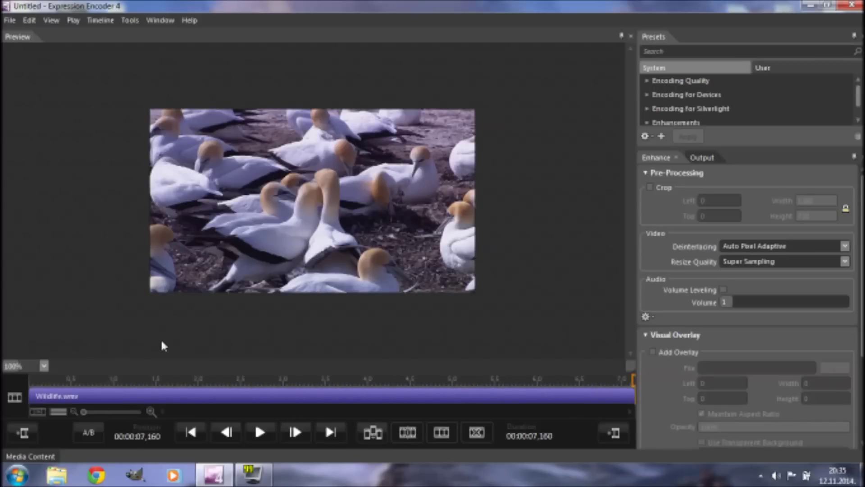
- Check in the preview which segment each of the three Wildlife items in the media content list contains
left_click(28, 455)
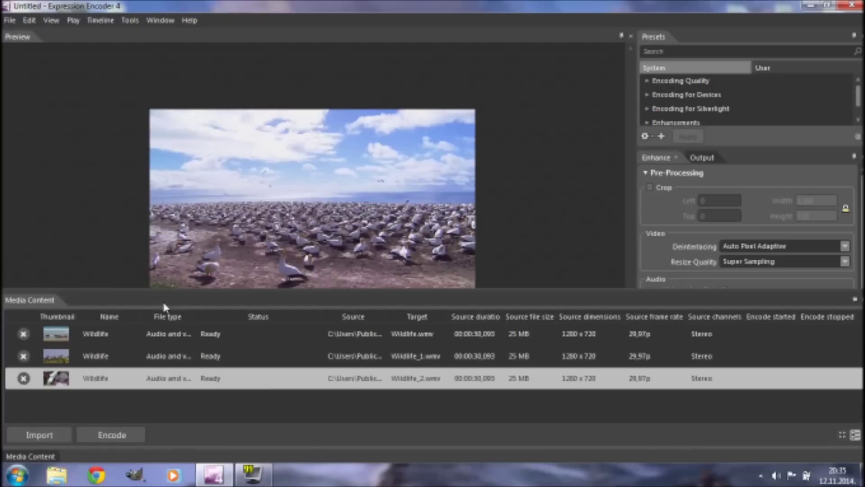
left_click(119, 335)
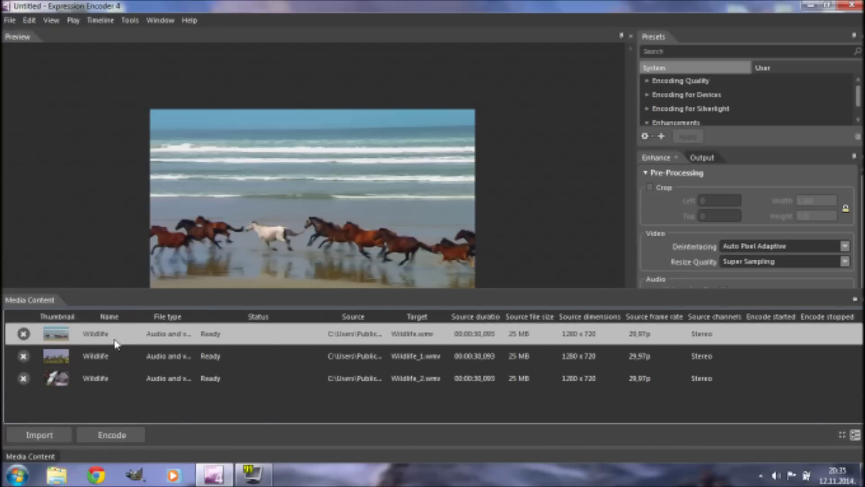
left_click(107, 356)
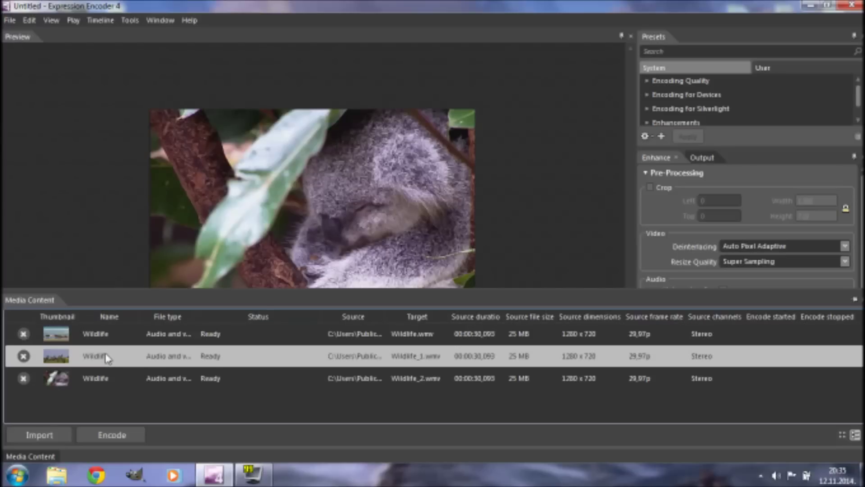
left_click(89, 382)
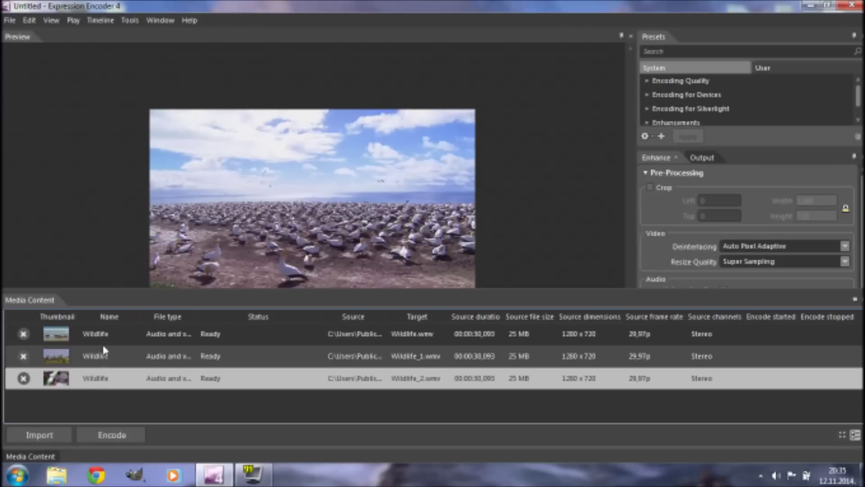
left_click(108, 334)
left_click(101, 357)
left_click(93, 381)
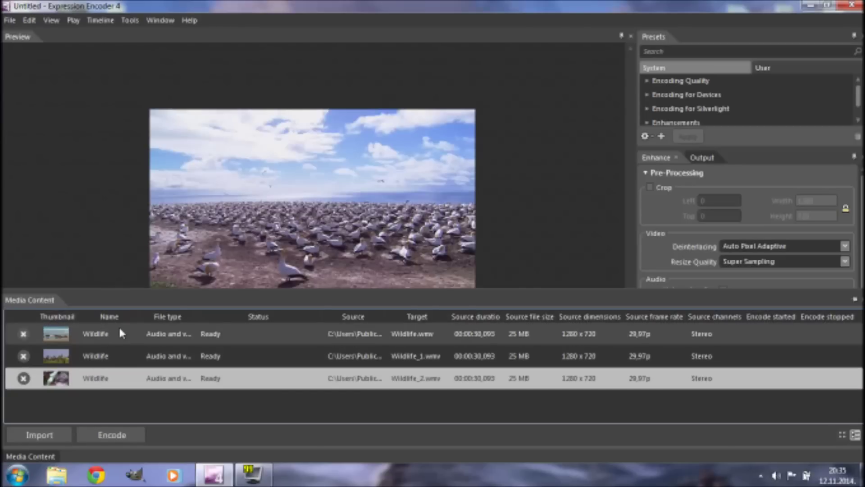
- Load the first Wildlife item, target Wildlife.wmv, and add 1.png from the Desktop as its visual overlay
left_click(119, 333)
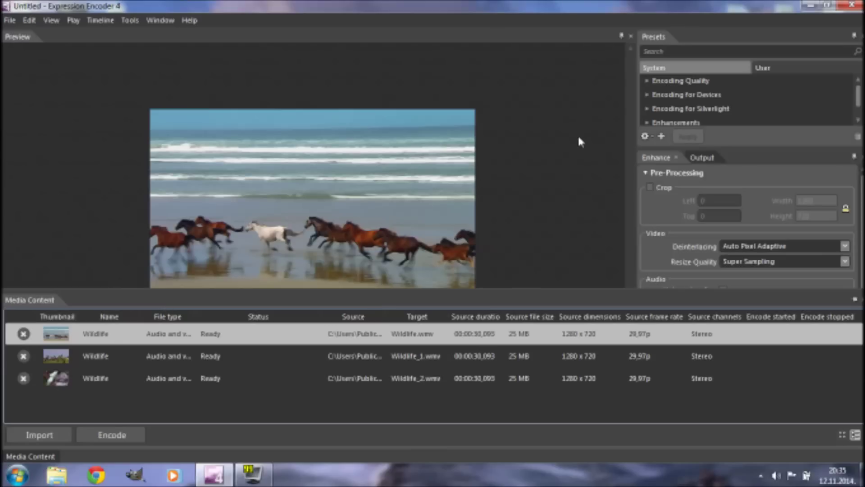
left_click(655, 159)
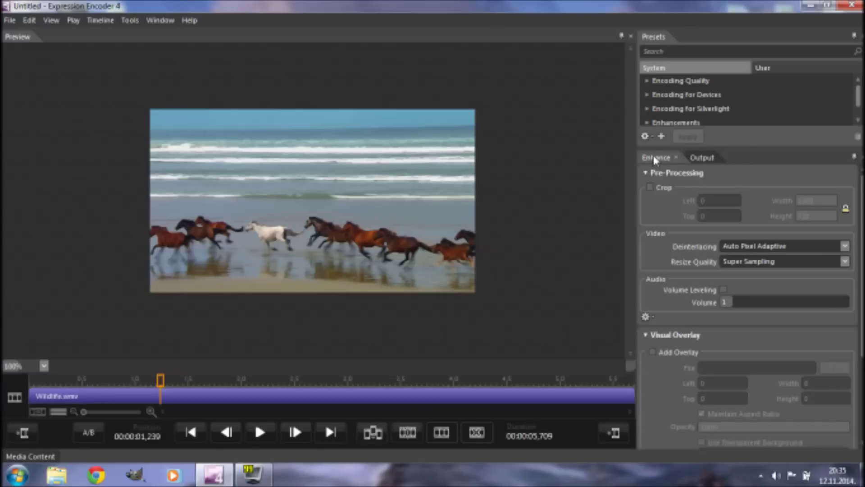
left_click(649, 338)
left_click(650, 338)
left_click(664, 348)
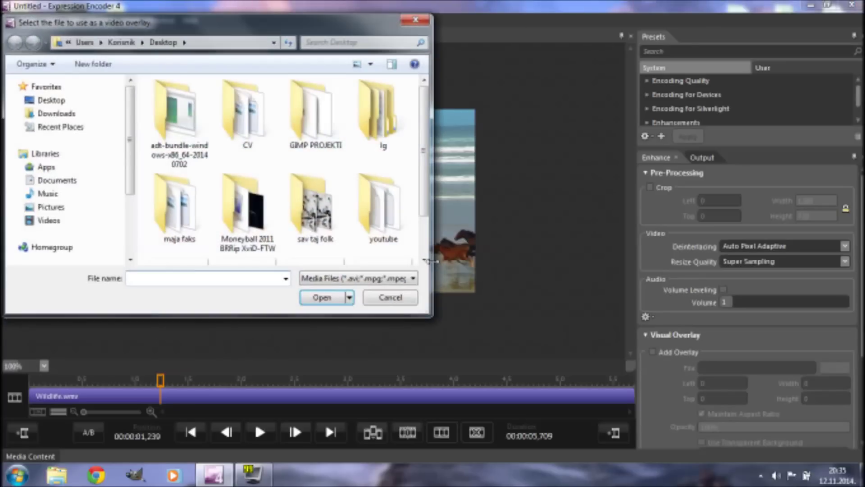
scroll(396, 212, "down", 1)
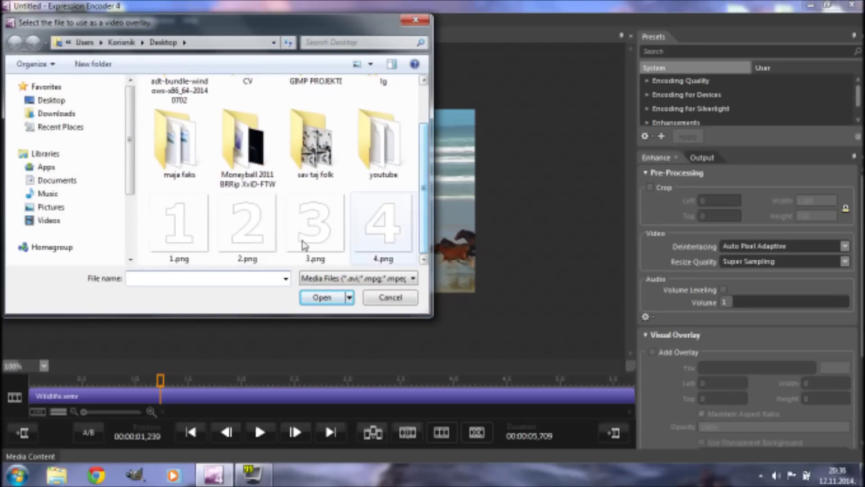
left_click(195, 235)
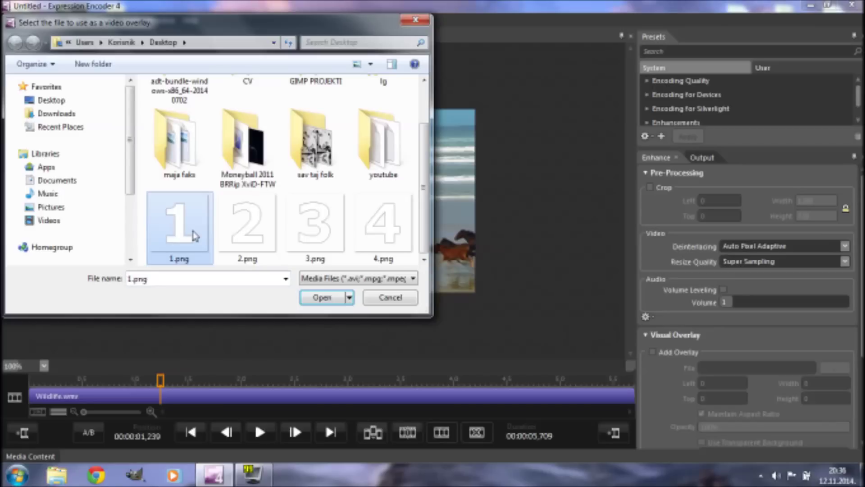
left_click(320, 298)
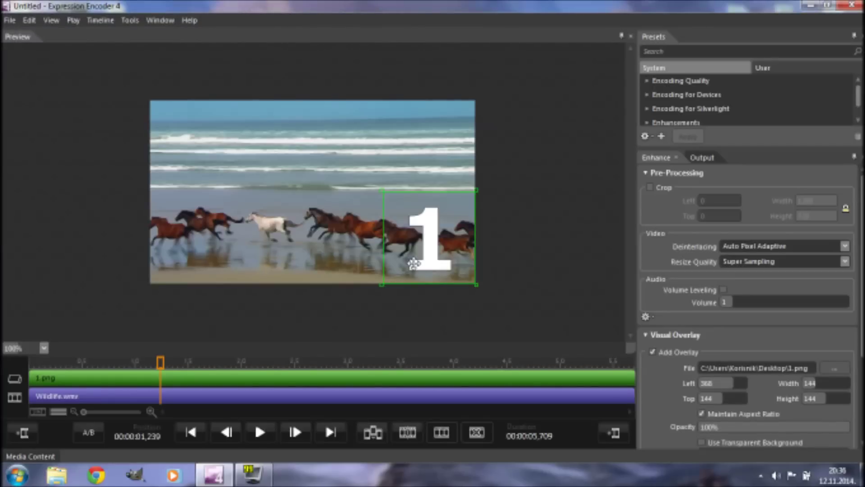
- Place the 1.png overlay in the frame's upper-left corner at about 122 × 122 and trim it to run from about 0.75 s to 4.6 s
left_click_drag(413, 263, 155, 150)
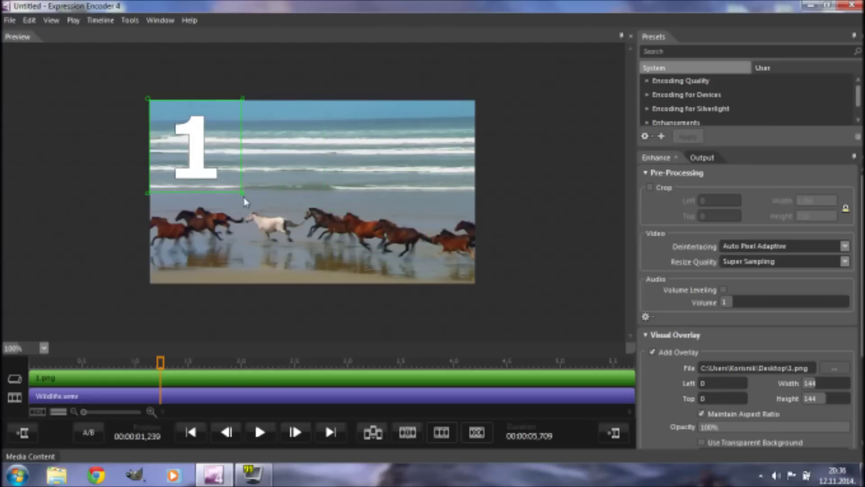
left_click_drag(242, 193, 228, 179)
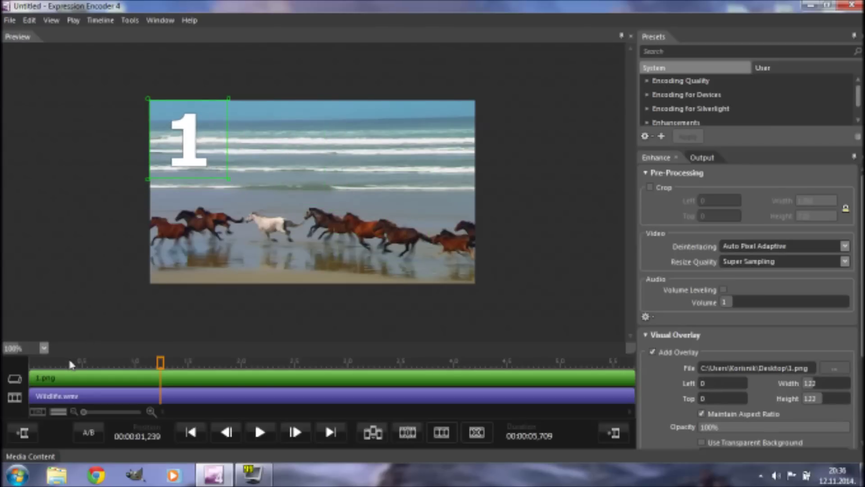
left_click_drag(30, 378, 109, 376)
left_click_drag(636, 376, 516, 379)
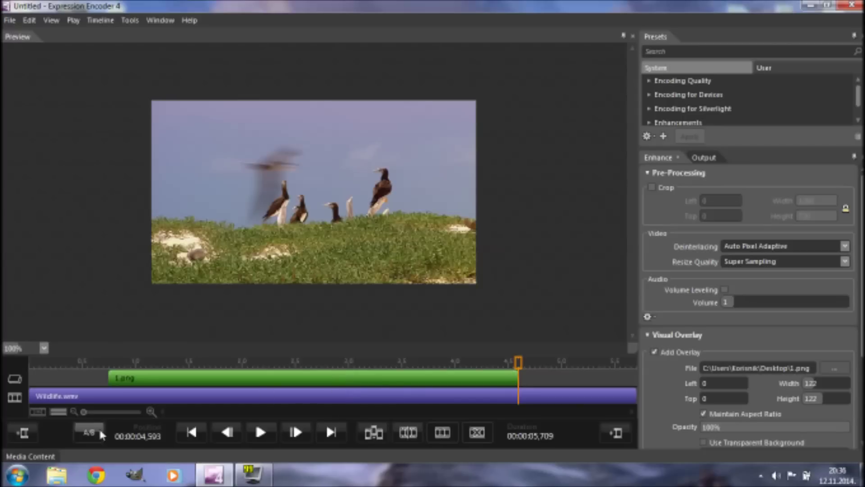
- Add 2.png as a visual overlay to the Wildlife_1.wmv item, placed in the frame's upper-left corner at about 112 × 112
left_click(30, 456)
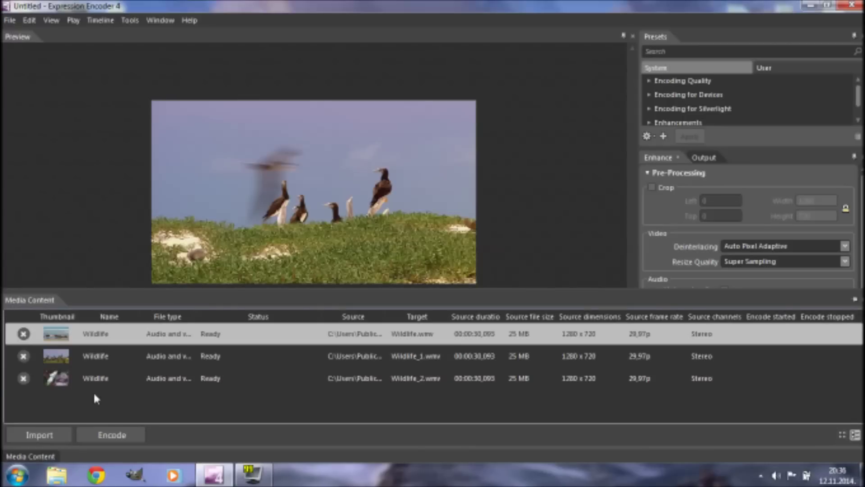
left_click(110, 359)
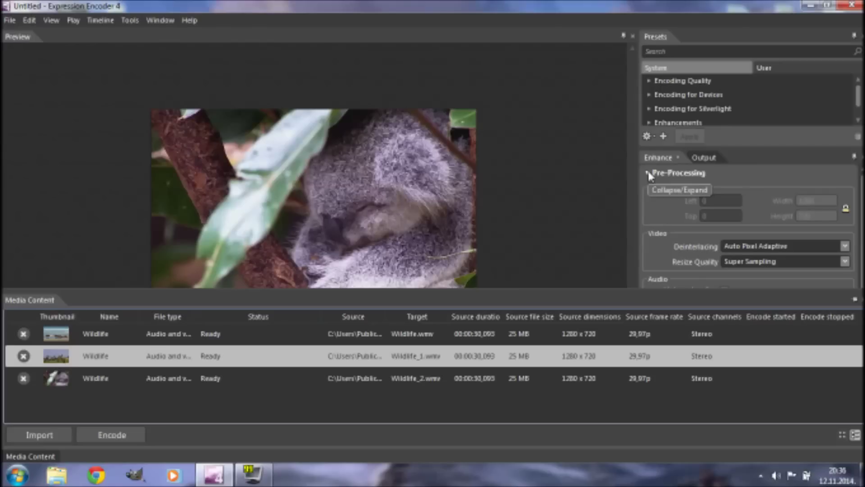
left_click(659, 157)
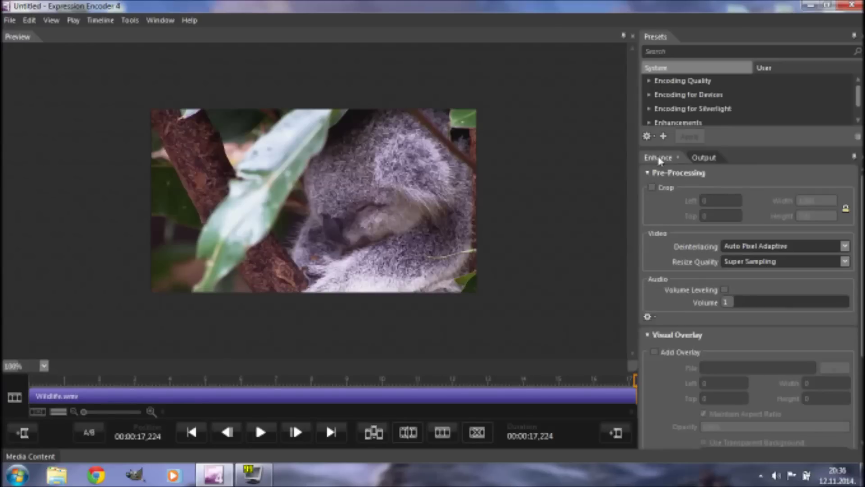
left_click(672, 352)
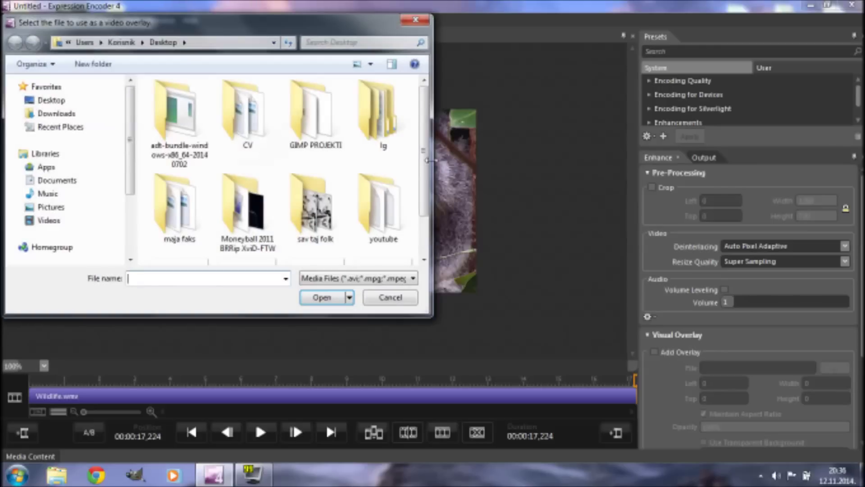
scroll(426, 234, "down", 2)
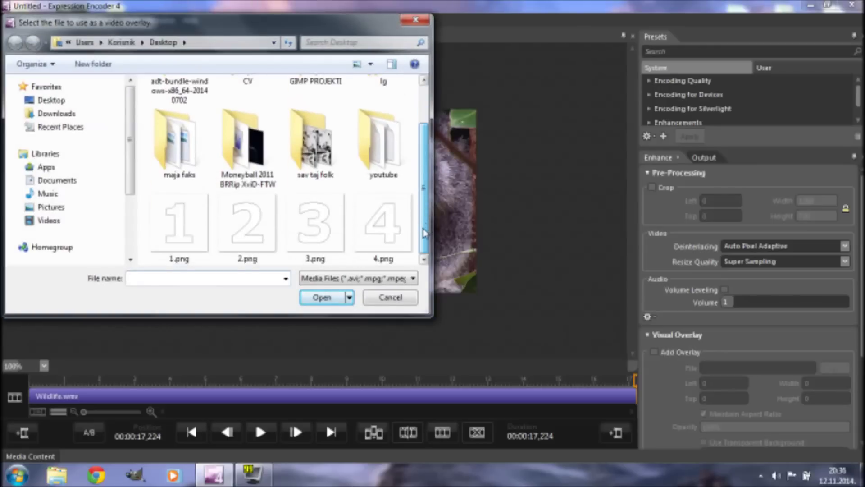
double_click(262, 228)
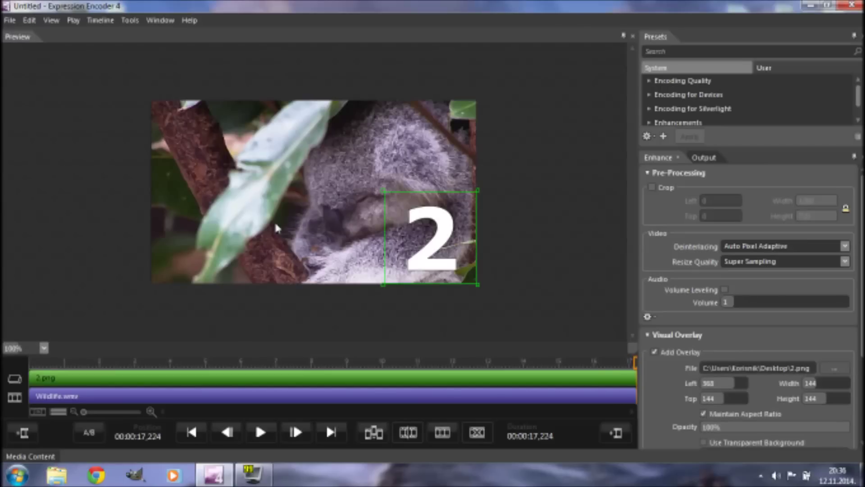
left_click_drag(397, 212, 219, 164)
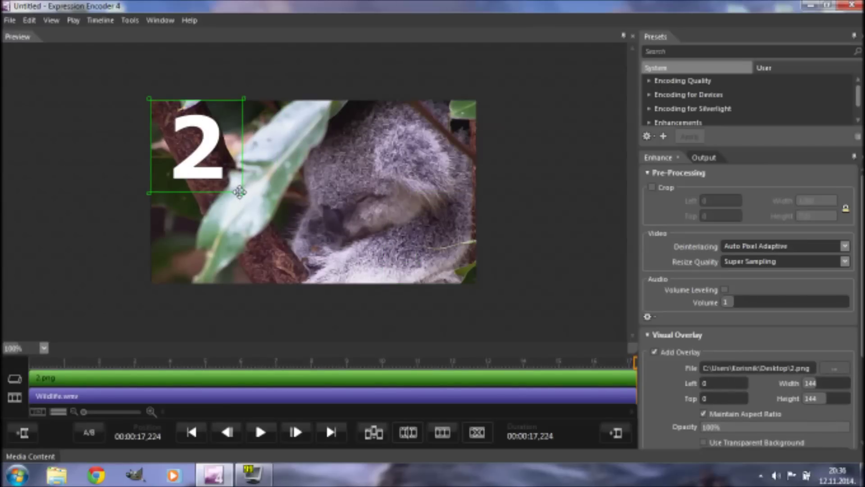
left_click_drag(241, 188, 223, 169)
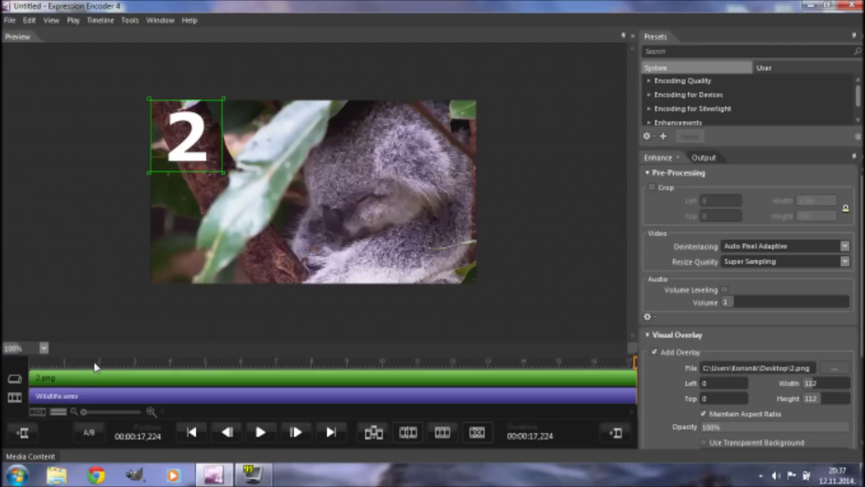
- Load the third Wildlife item, target Wildlife_2.wmv, and add 3.png from the Desktop as its visual overlay
left_click(28, 457)
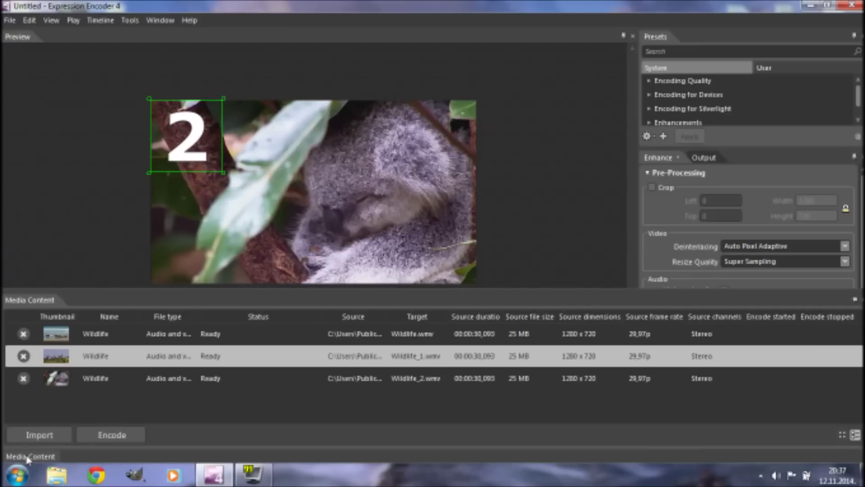
left_click(103, 381)
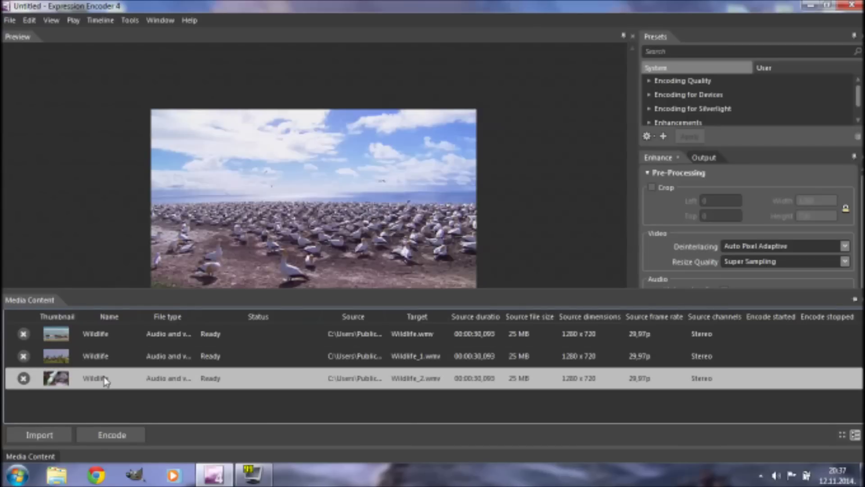
left_click(664, 158)
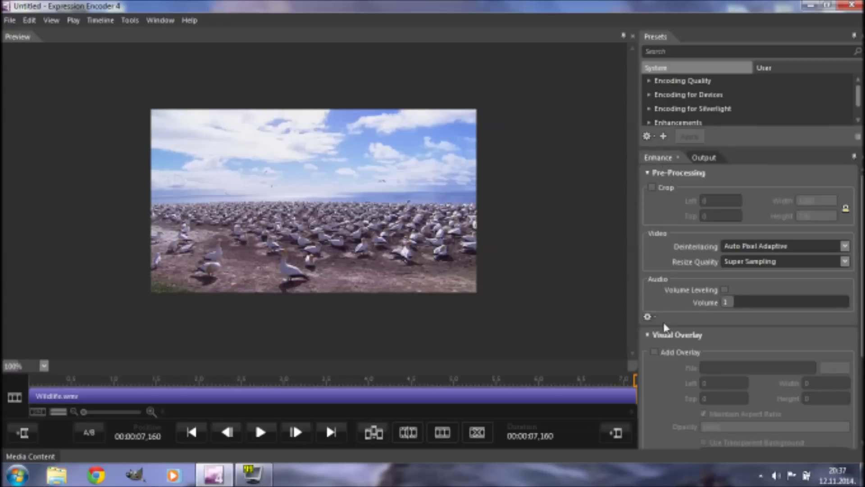
left_click(661, 355)
left_click(425, 260)
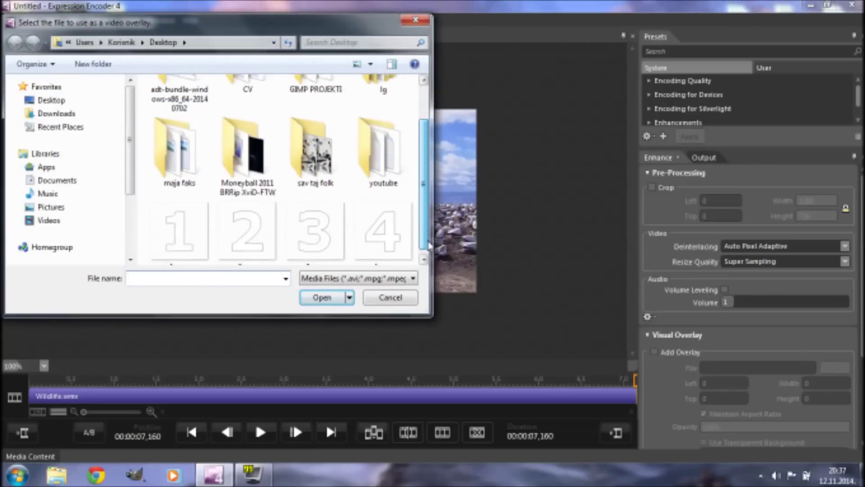
double_click(329, 232)
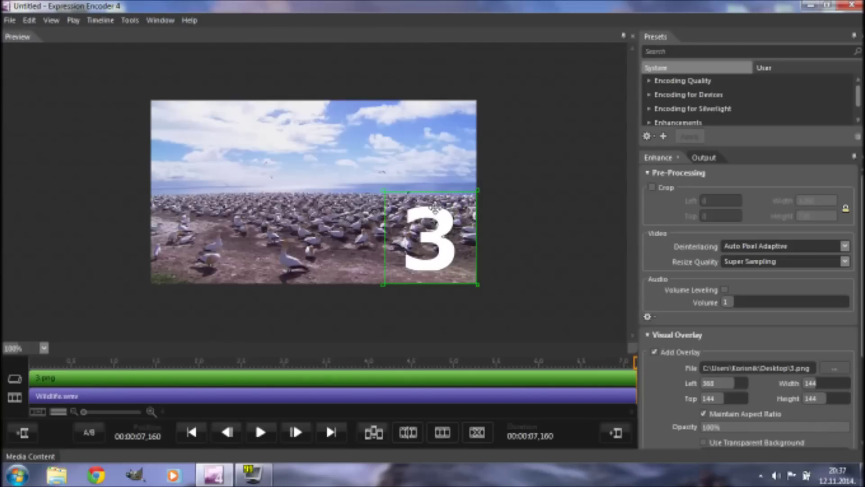
- Place the 3.png overlay in the frame's upper-left corner at about 123 × 123 and trim it to run from about 1.2 s to 5.2 s
left_click_drag(433, 211, 181, 119)
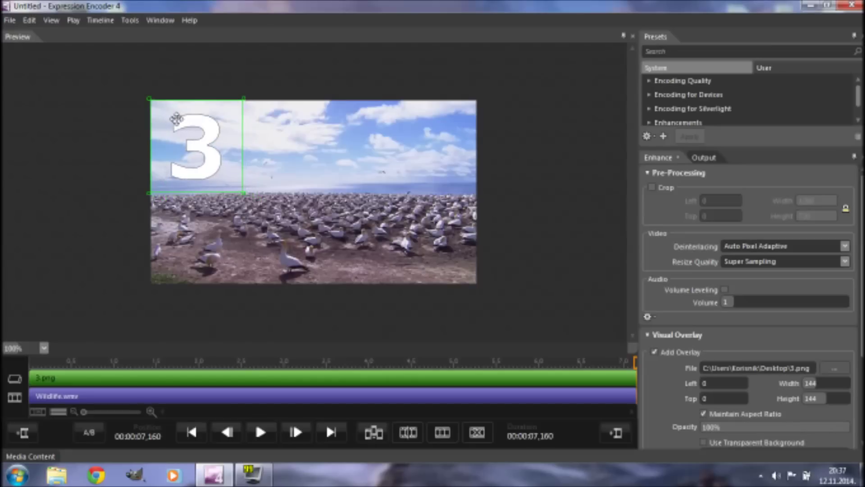
left_click_drag(240, 190, 230, 179)
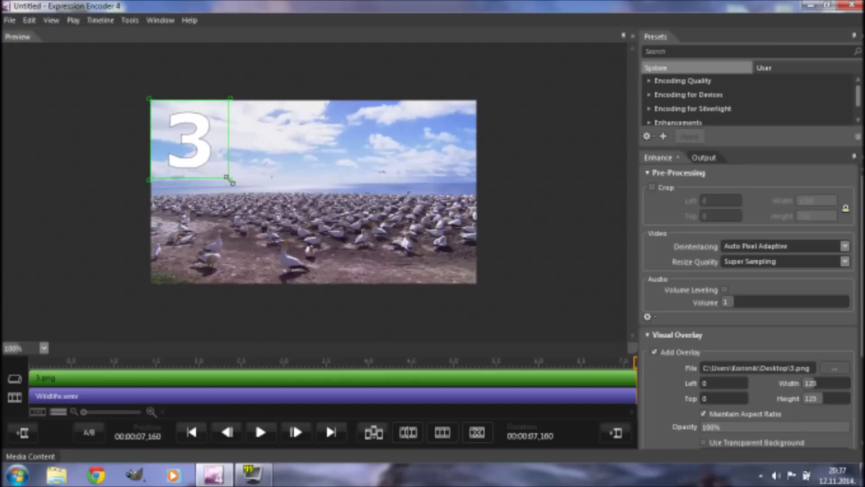
left_click(116, 381)
left_click_drag(47, 380, 150, 380)
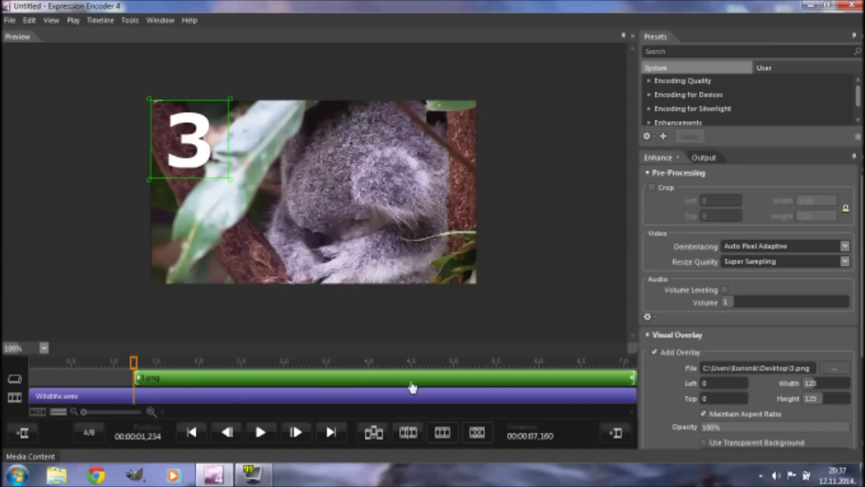
left_click_drag(633, 379, 469, 383)
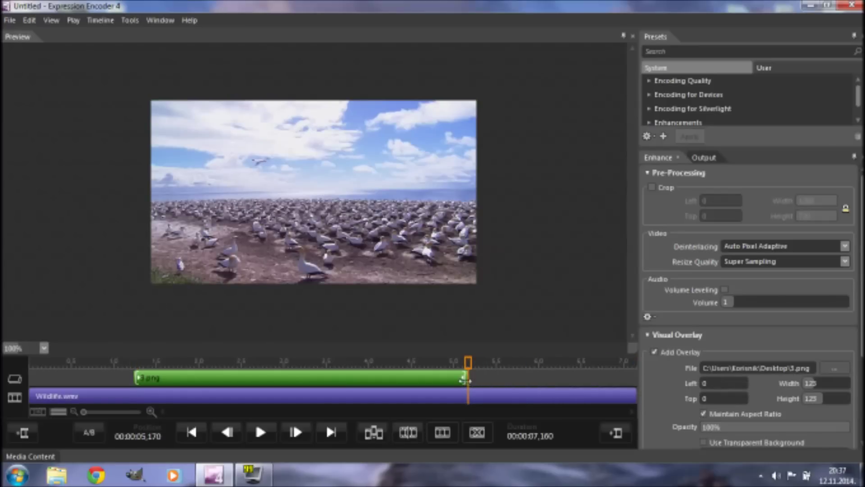
- Load the first Wildlife item, target Wildlife.wmv, and apply the Best Quality encoding preset to it
left_click(32, 456)
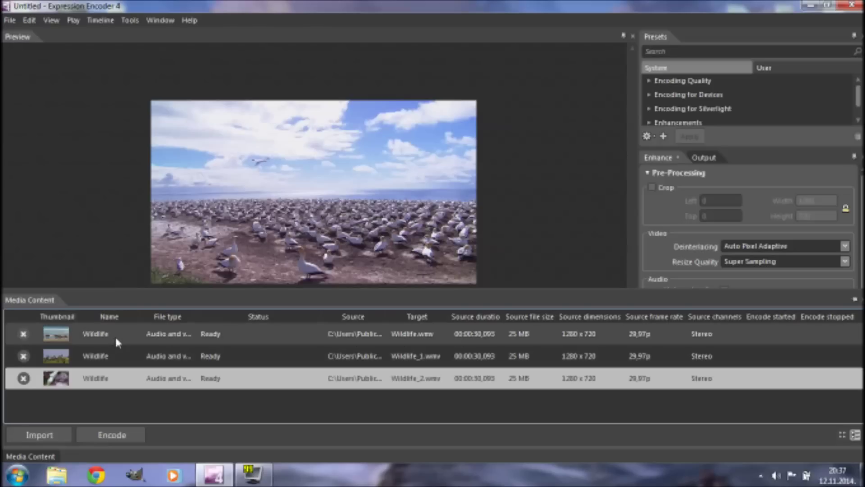
left_click(141, 334)
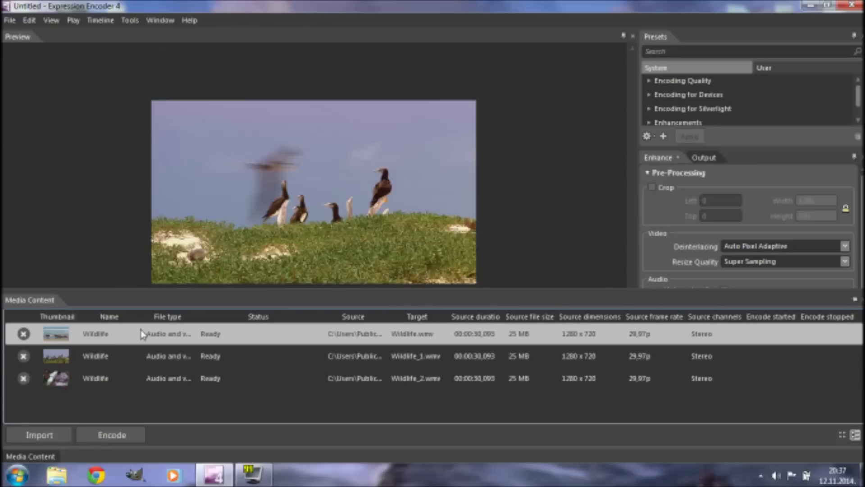
left_click(649, 81)
left_click(668, 108)
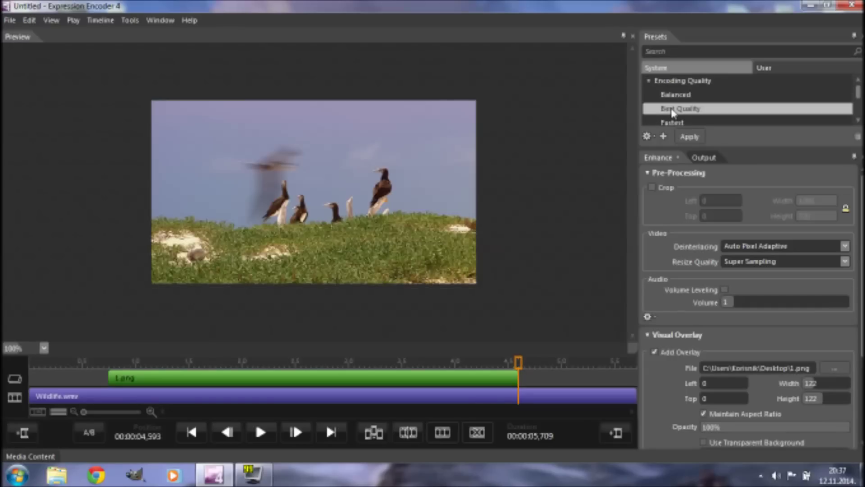
left_click(693, 138)
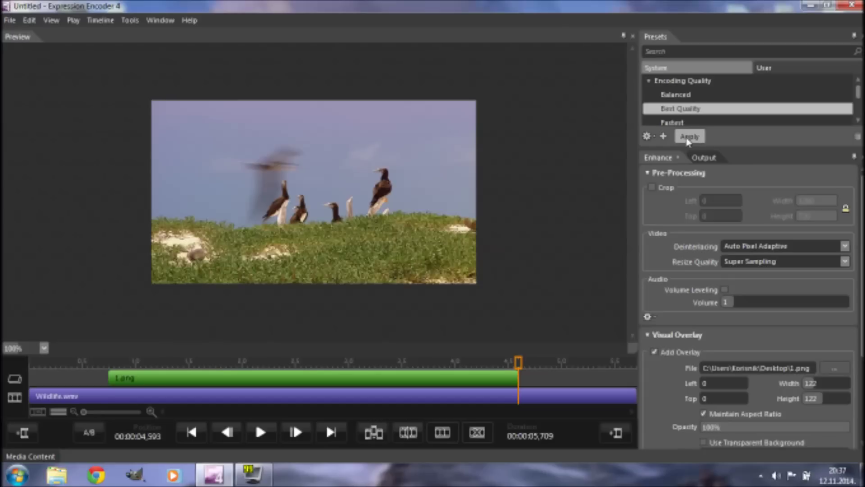
- Load the second Wildlife item, target Wildlife_1.wmv, and apply the Best Quality encoding preset to it
left_click(26, 458)
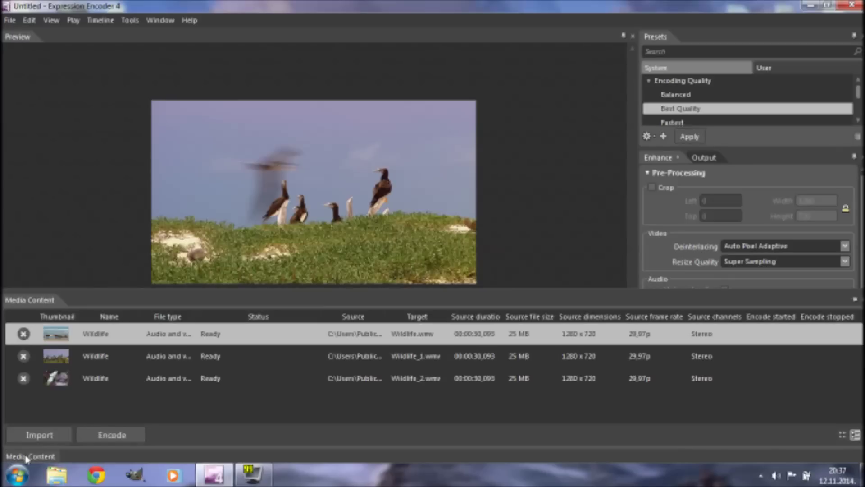
left_click(109, 358)
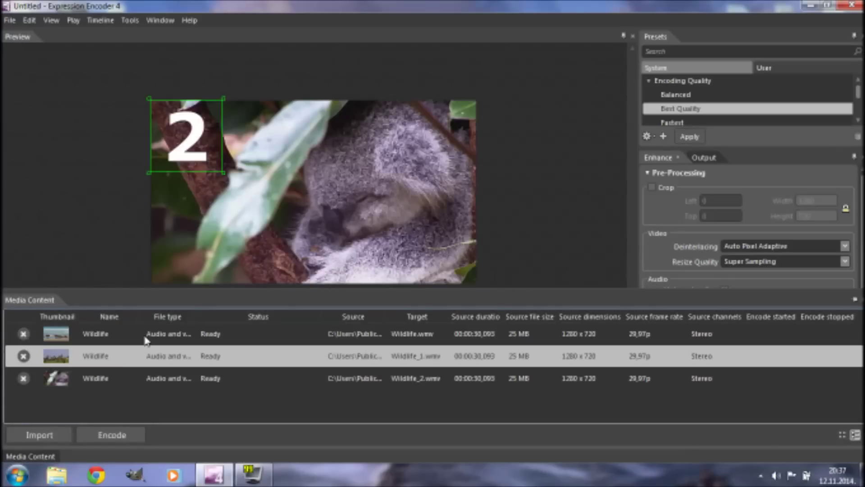
left_click(673, 110)
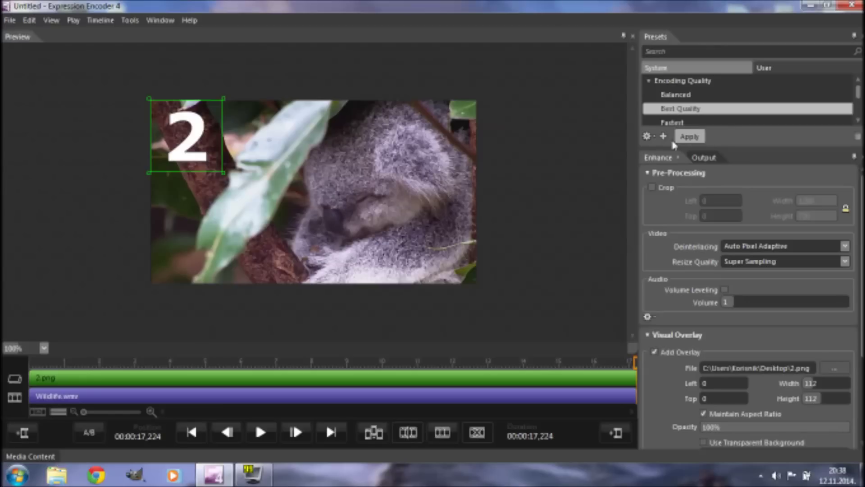
- Apply the Best Quality encoding preset to the Wildlife_2.wmv item and encode all the media items
left_click(33, 456)
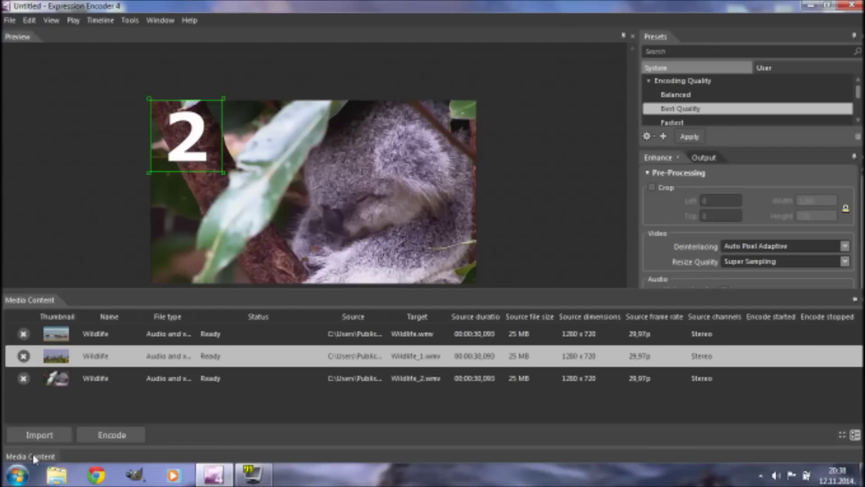
left_click(122, 379)
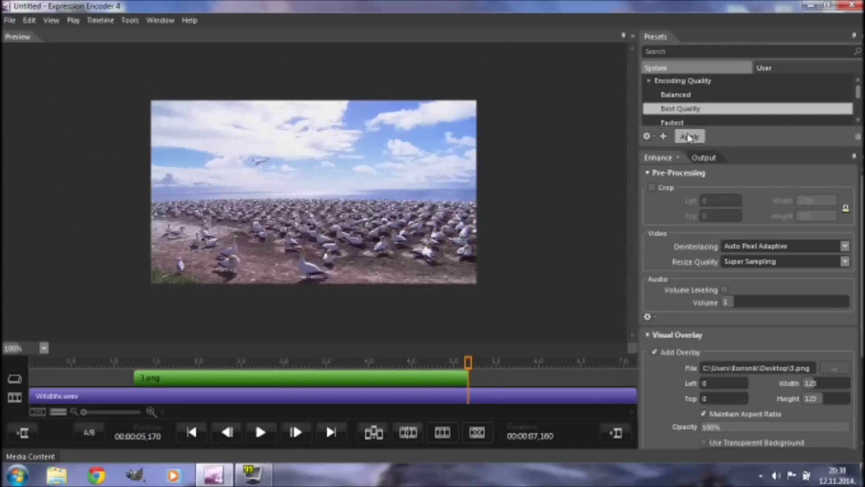
left_click(23, 456)
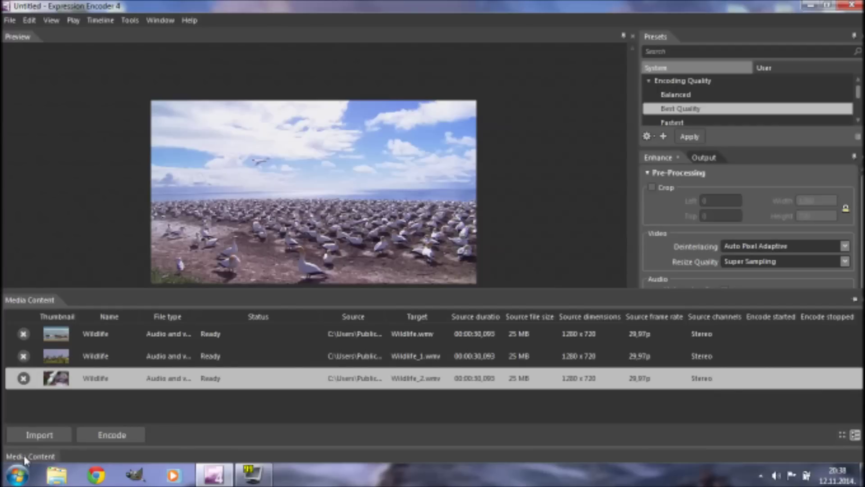
left_click(110, 436)
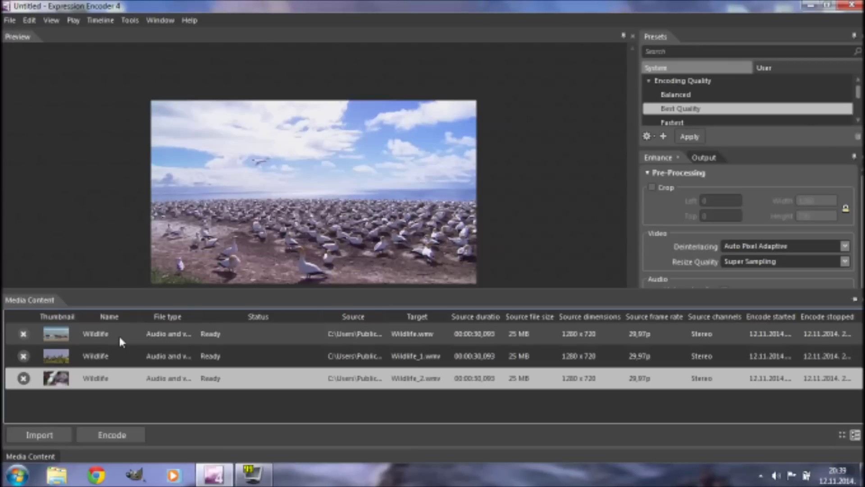
- Switch to Movie Maker and start adding videos to the project, dismissing the unavailable-location error
left_click(17, 474)
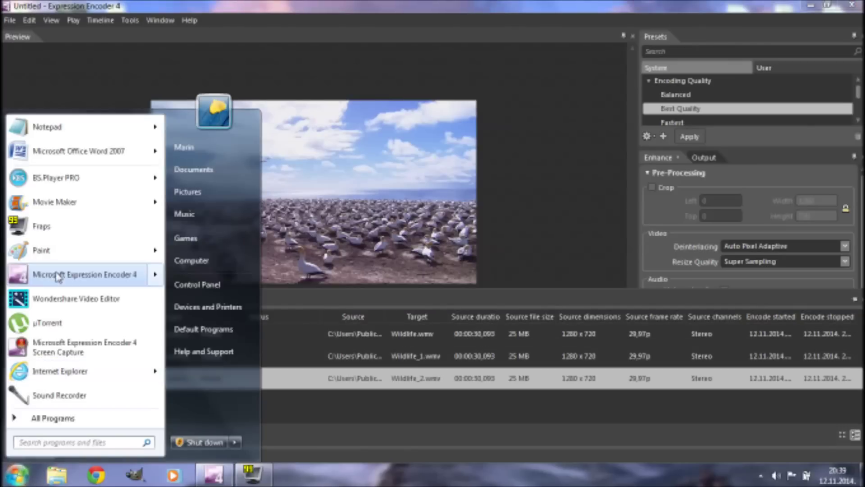
left_click(80, 204)
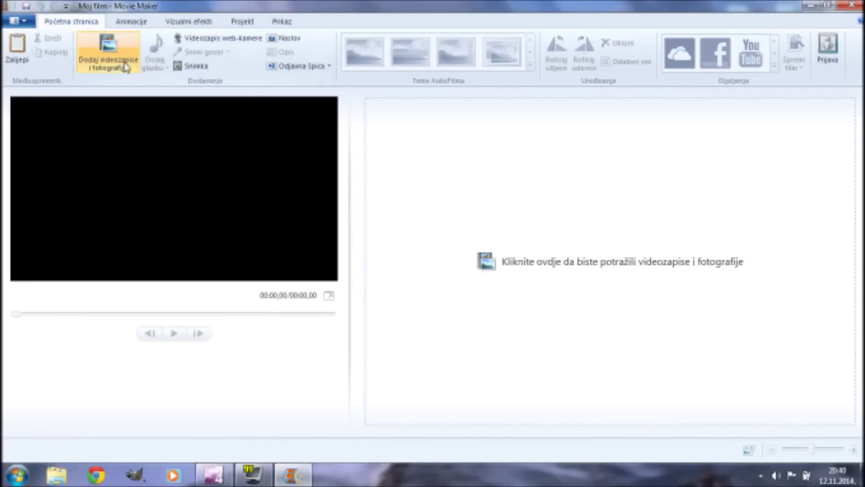
left_click(112, 53)
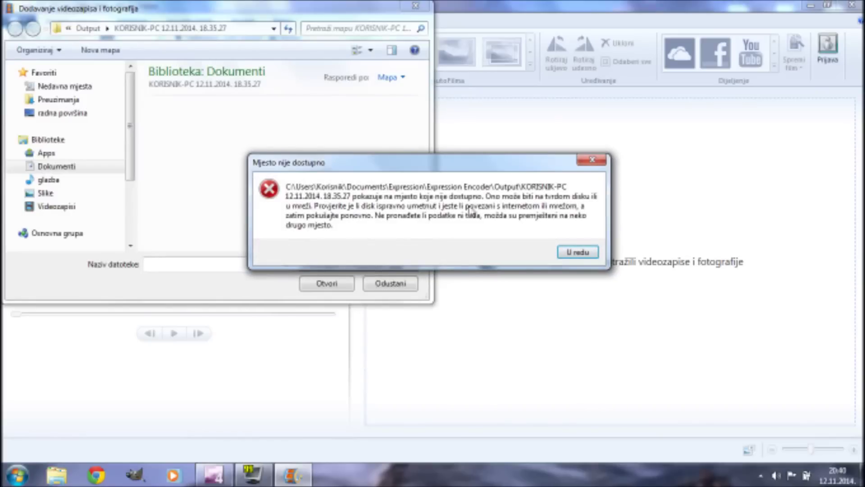
left_click(579, 252)
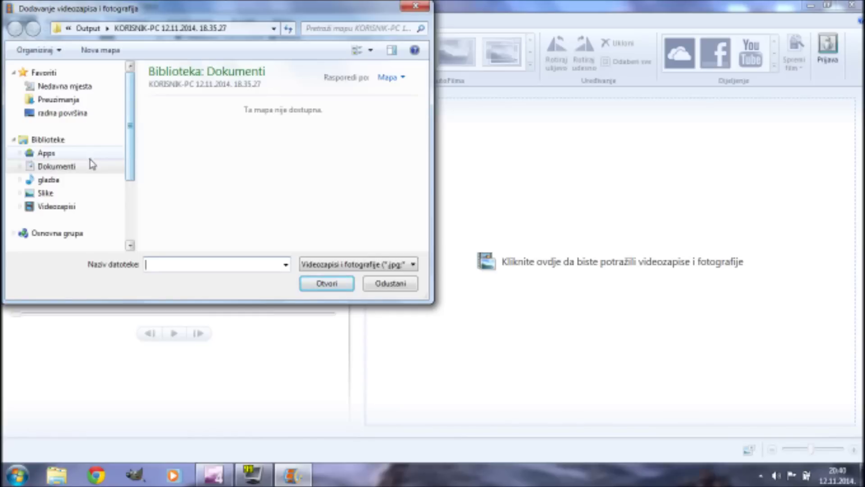
- Add Wildlife.wmv, Wildlife_1.wmv and Wildlife_2.wmv from the 20.31.10 output folder under Documents, Expression, Expression Encoder, Output
left_click(77, 165)
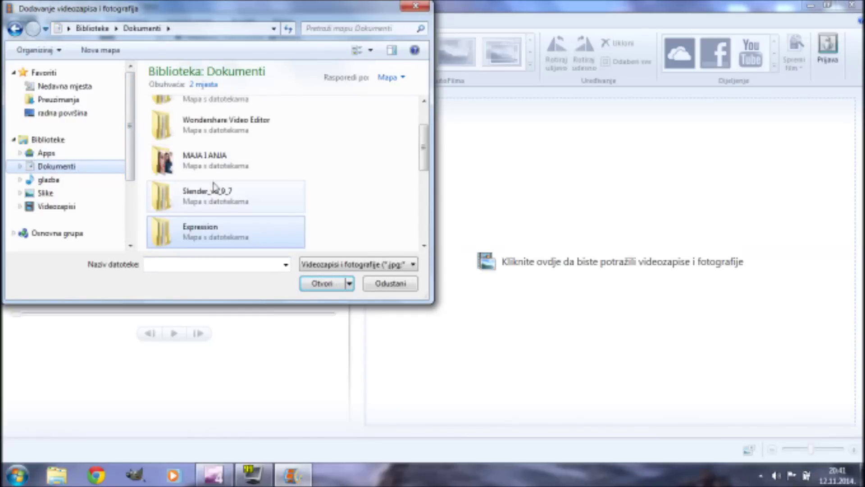
double_click(202, 230)
double_click(220, 132)
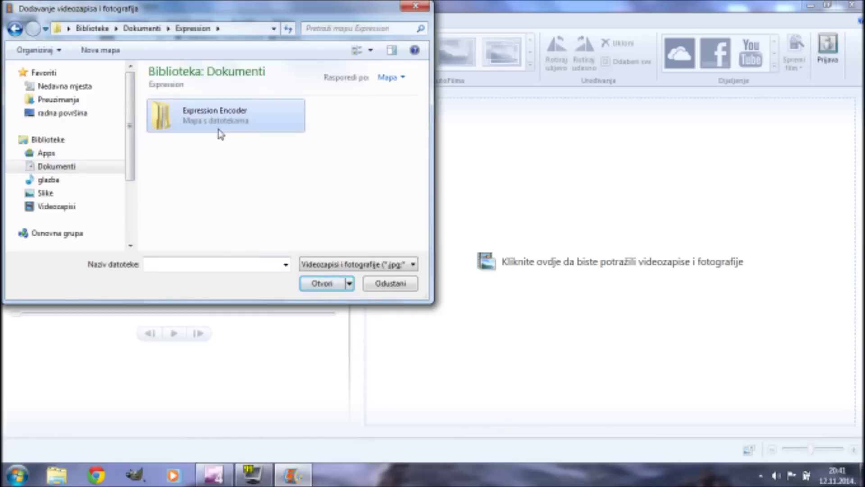
double_click(221, 132)
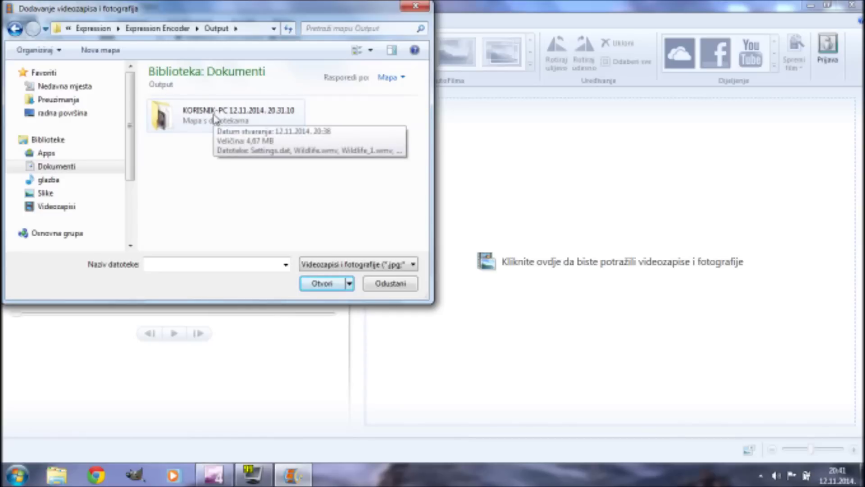
double_click(216, 118)
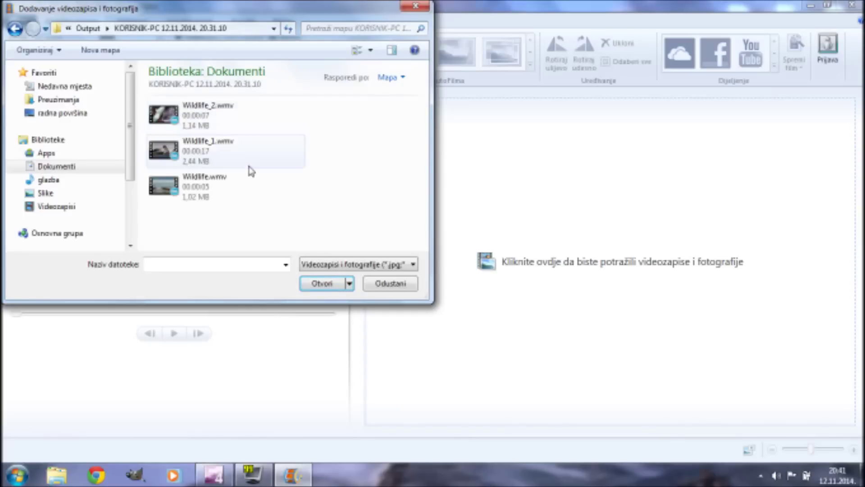
left_click_drag(244, 228, 182, 100)
left_click(318, 284)
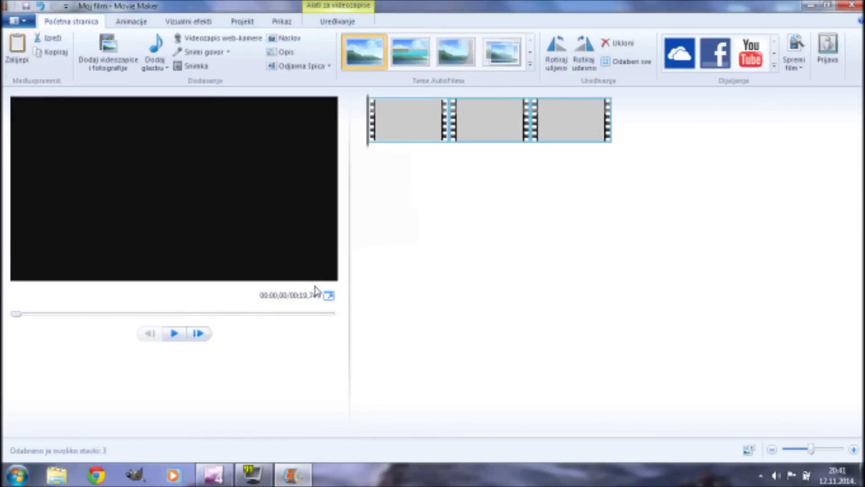
- Check the clip order by briefly playing the movie, rearrange the clips into numerical order 1, 2, 3, and open the movie-saving options
left_click(175, 334)
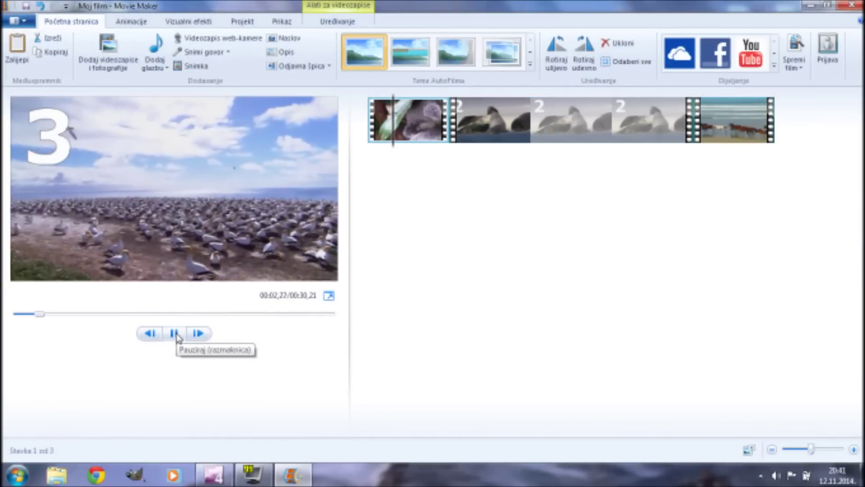
left_click(175, 334)
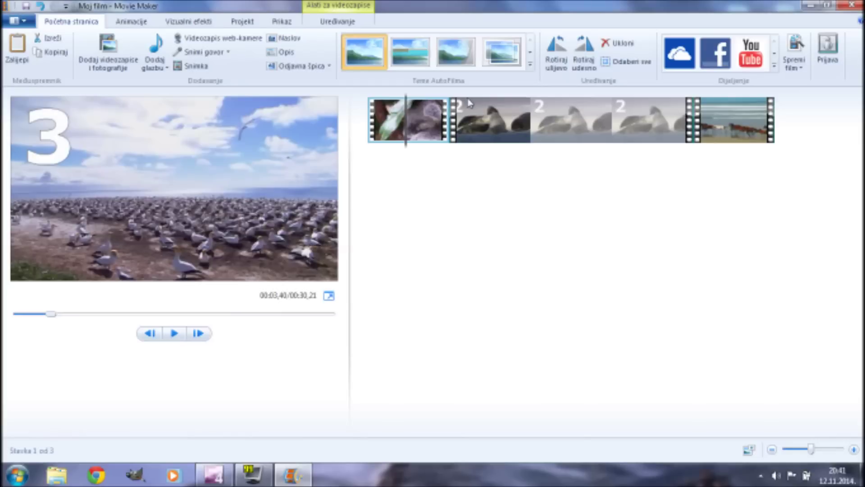
left_click_drag(421, 130, 818, 130)
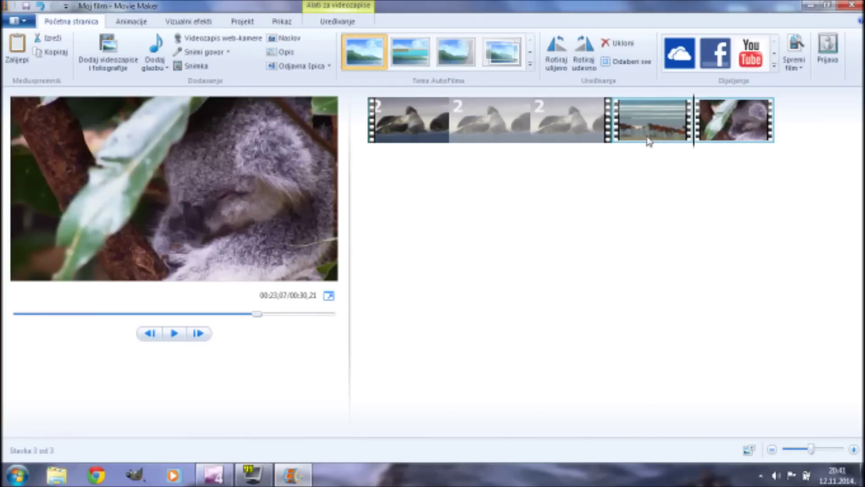
left_click(647, 138)
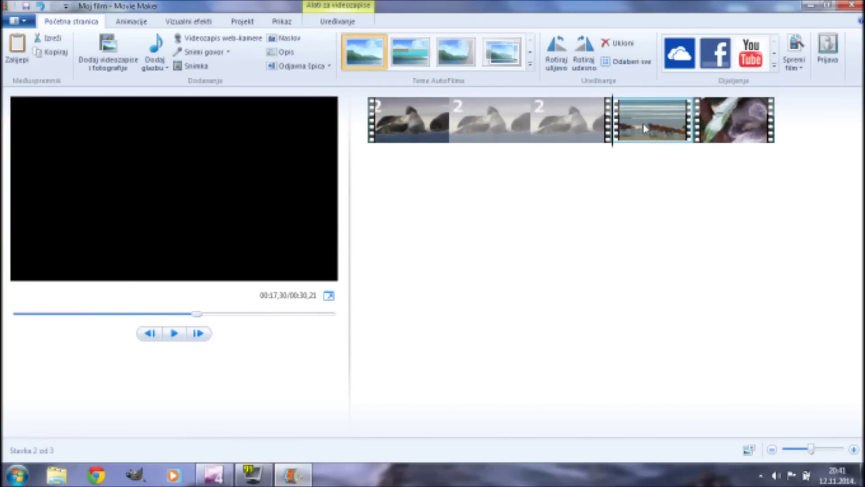
left_click_drag(642, 123, 374, 131)
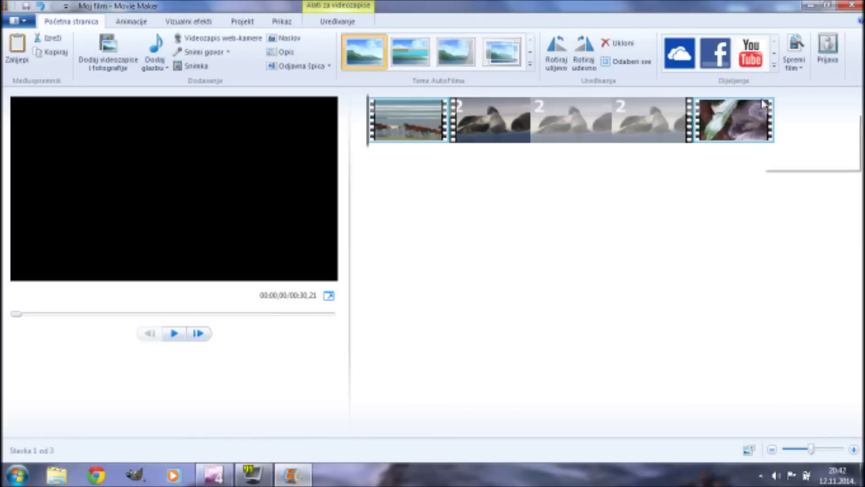
left_click(801, 68)
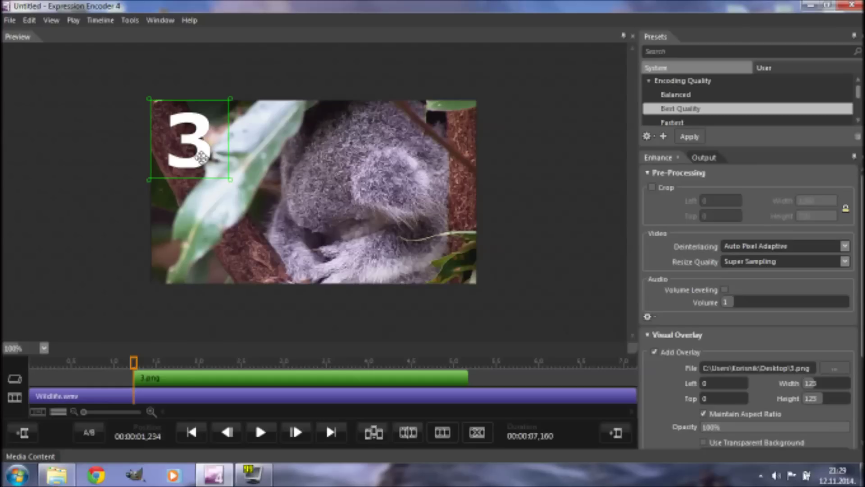
- In Expression Encoder, import the already encoded Wildlife_2.wmv from the output folder in Documents
left_click(11, 21)
mouse_move(29, 20)
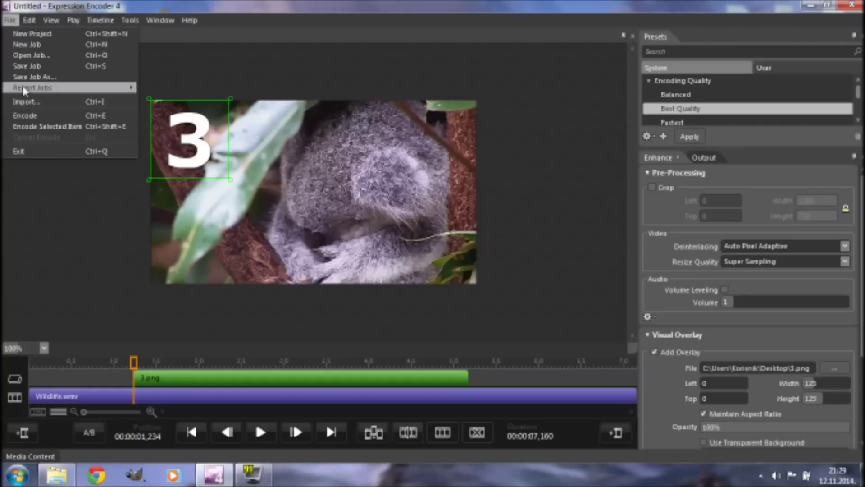
left_click(26, 101)
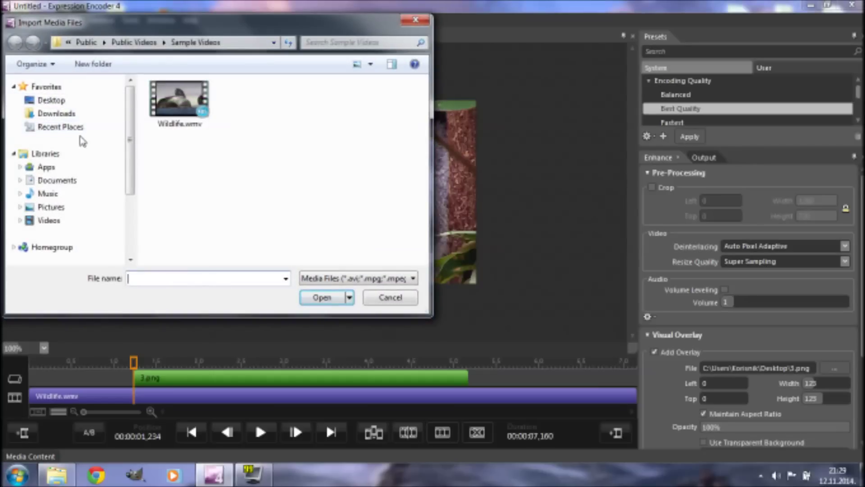
left_click(57, 181)
scroll(203, 171, "down", 3)
double_click(198, 155)
left_click(207, 129)
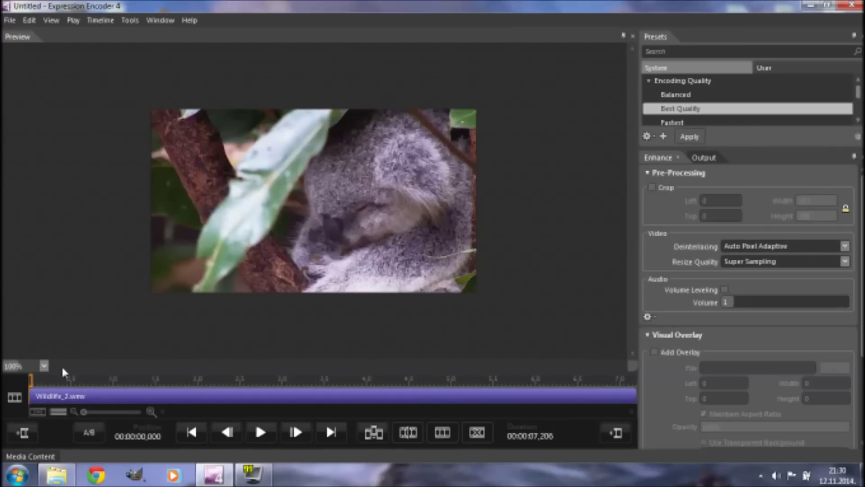
- Add 4.png from the Desktop as Wildlife_2's visual overlay, placed in the frame's upper-right corner at about 123 × 123
left_click_drag(32, 381, 193, 392)
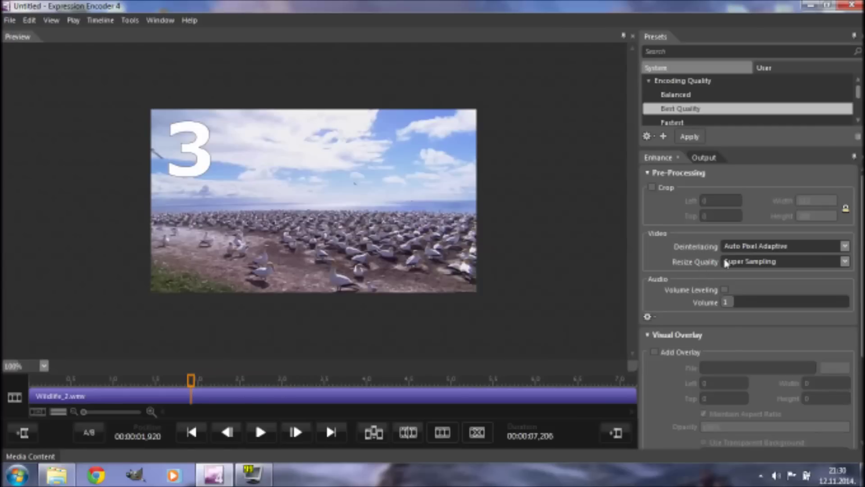
left_click(655, 352)
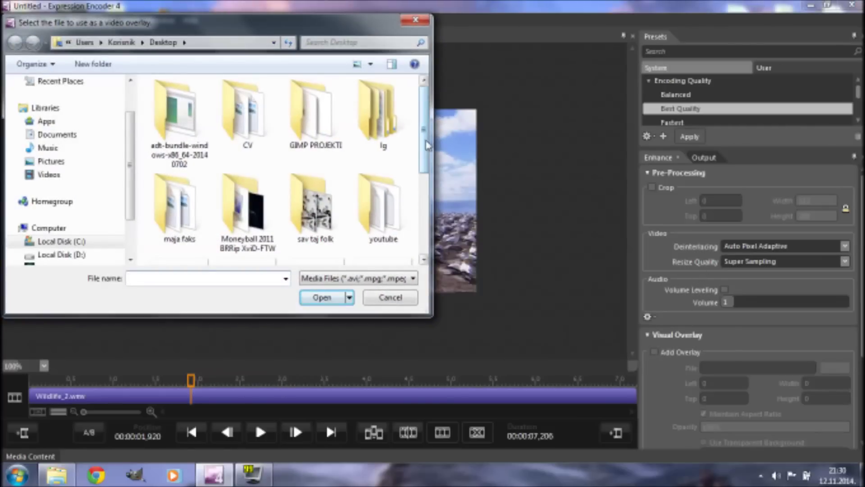
scroll(405, 180, "down", 3)
double_click(395, 186)
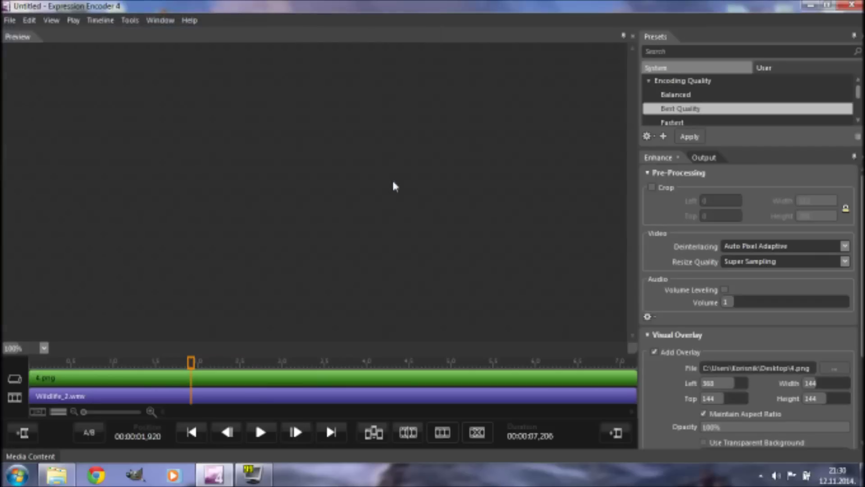
left_click_drag(415, 213, 446, 110)
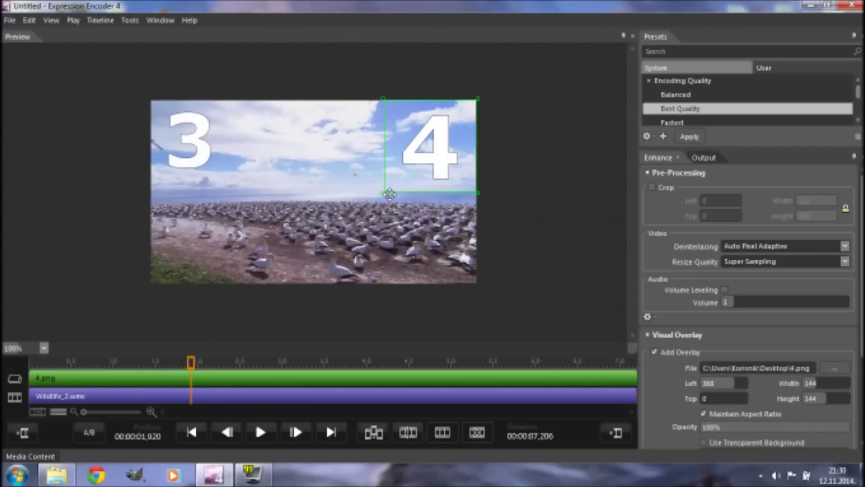
left_click_drag(383, 192, 390, 174)
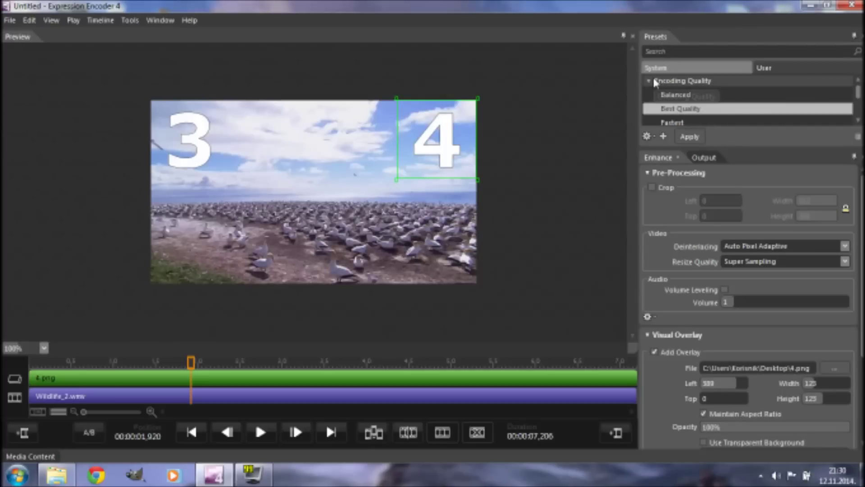
- Apply the Best Quality preset to the newly imported Wildlife_2 item and show the media content list for encoding
left_click(689, 139)
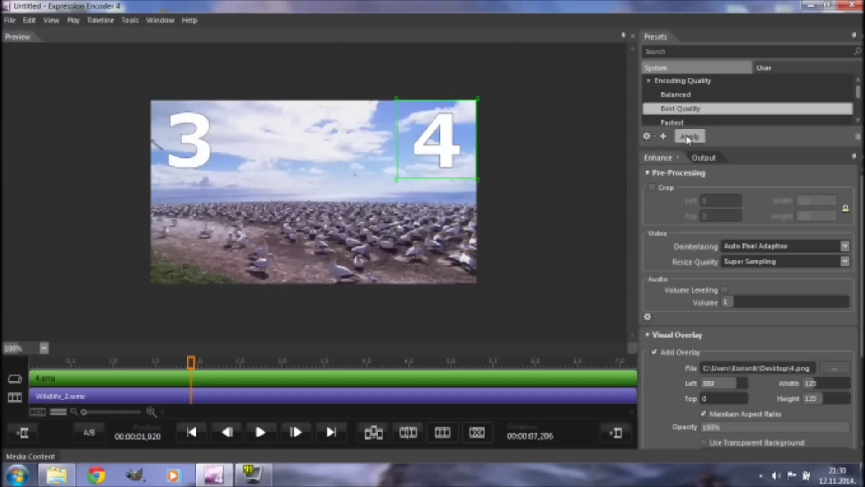
left_click(34, 459)
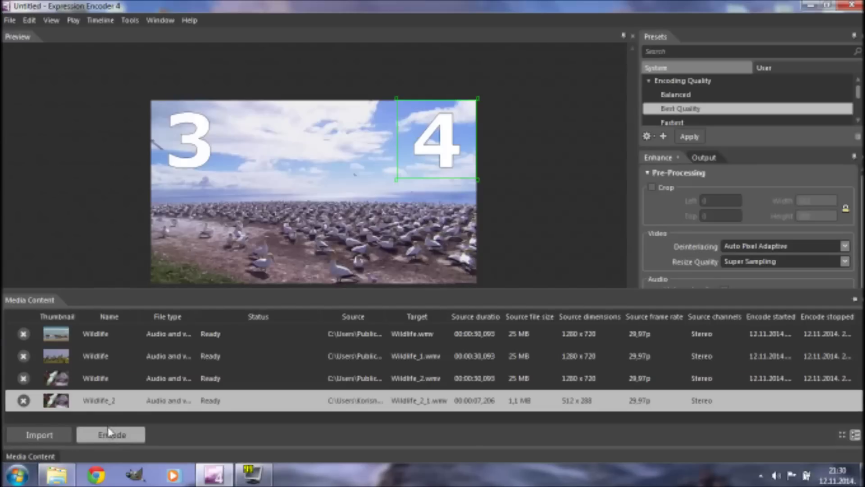